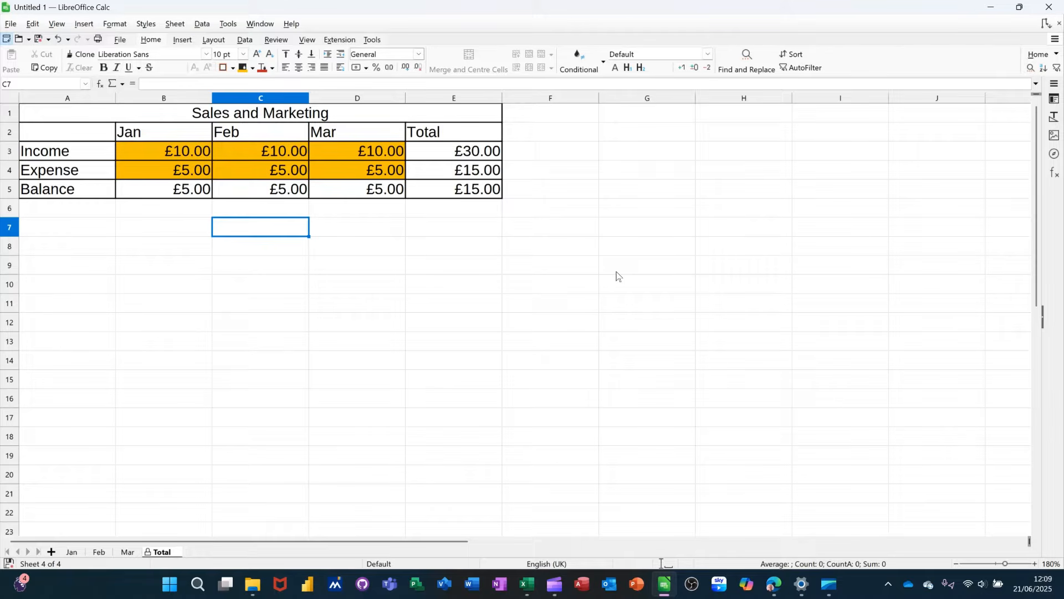
- Review the Jan, Feb and Mar sheets and examine the formulas in C3, C4 and B5 of the Total sheet
{"action": "left_click", "coordinate": [72, 552]}
{"action": "left_click", "coordinate": [99, 552]}
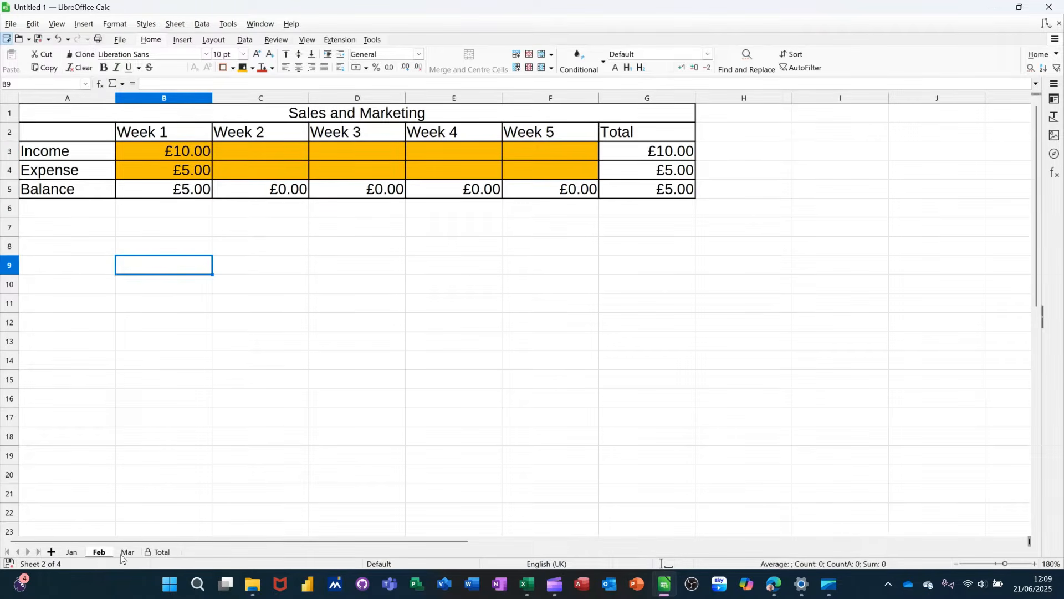
{"action": "left_click", "coordinate": [128, 552]}
{"action": "left_click", "coordinate": [160, 552]}
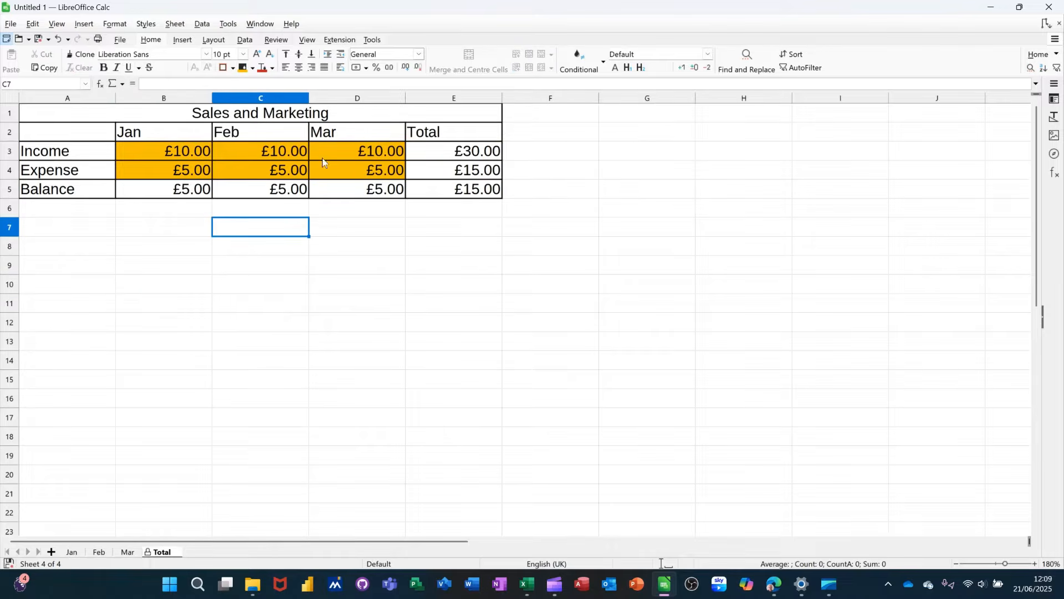
{"action": "left_click", "coordinate": [271, 158]}
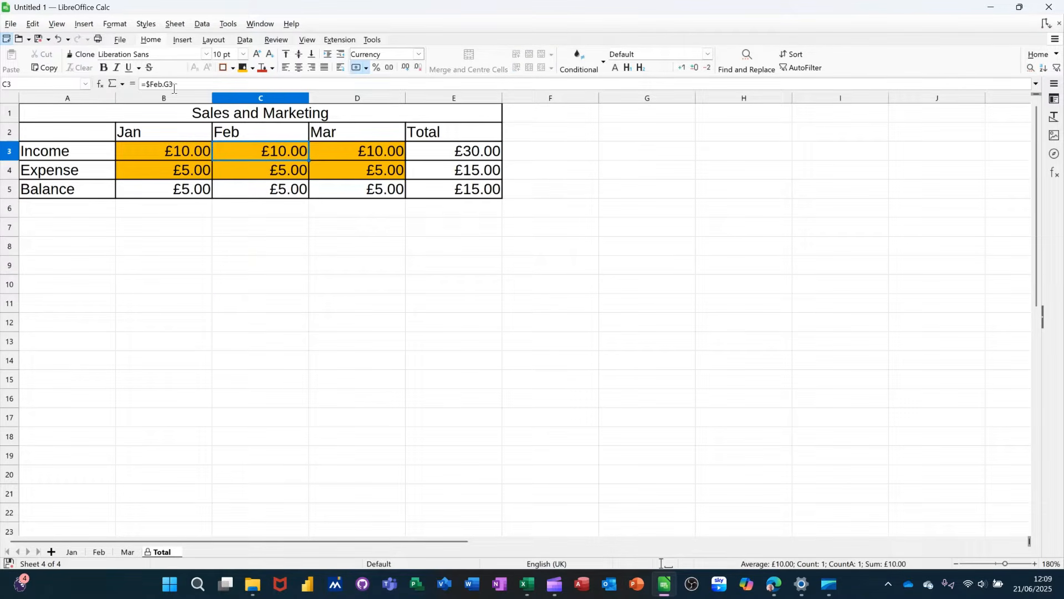
{"action": "left_click", "coordinate": [256, 164]}
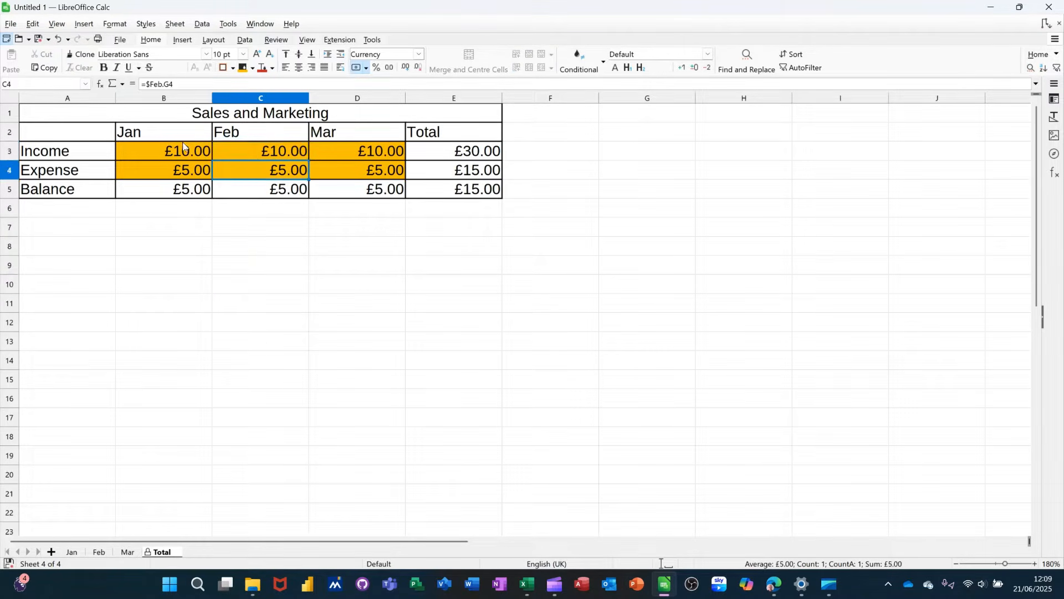
{"action": "left_click", "coordinate": [176, 192]}
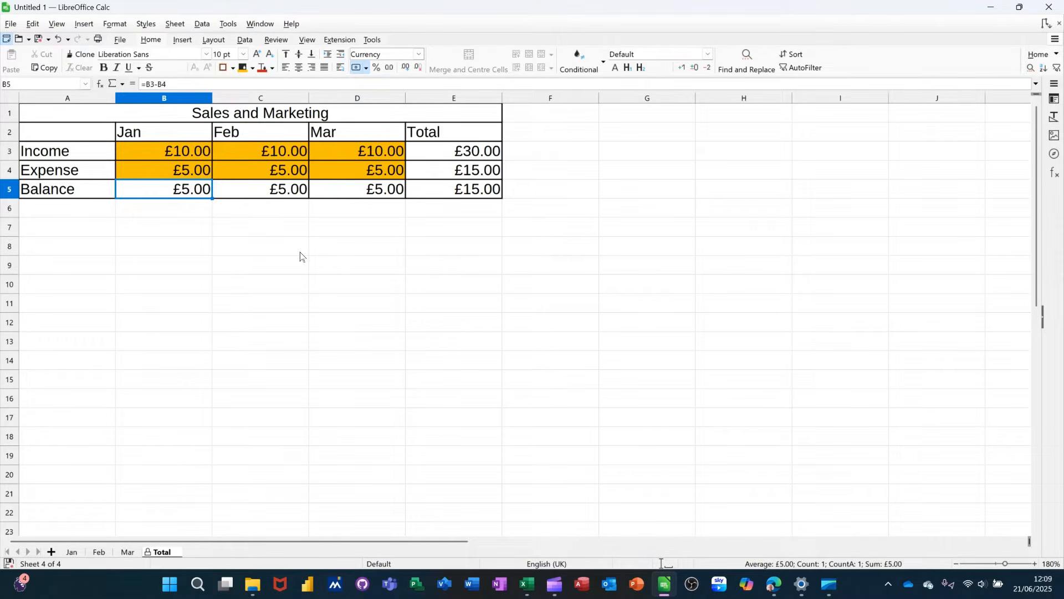
- Unprotect the Total sheet and protect it again without a password, allowing selection of protected and unprotected cells
{"action": "left_click", "coordinate": [227, 24]}
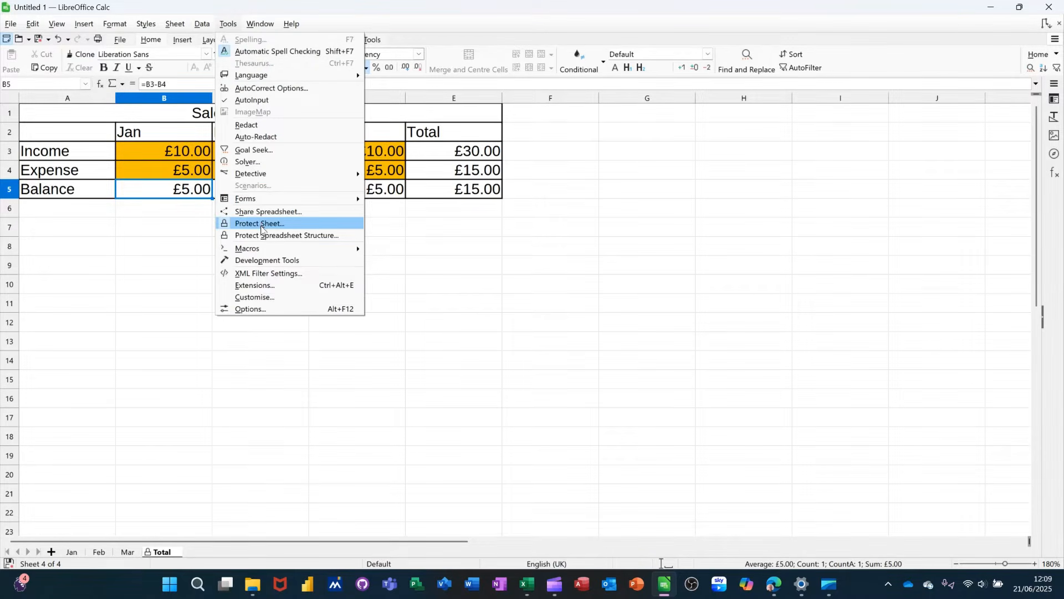
{"action": "left_click", "coordinate": [261, 225]}
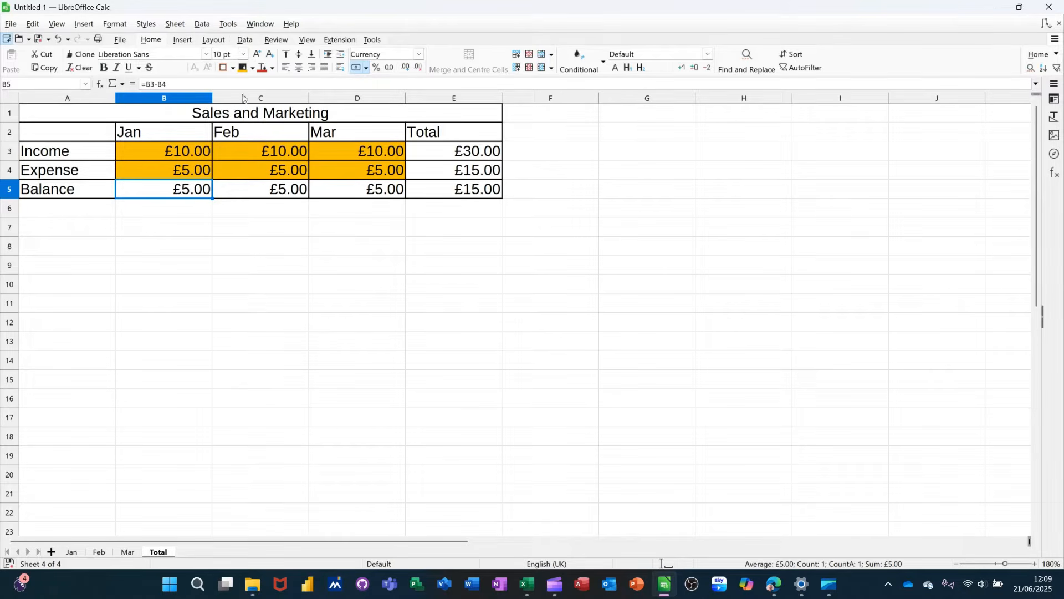
{"action": "left_click", "coordinate": [227, 24]}
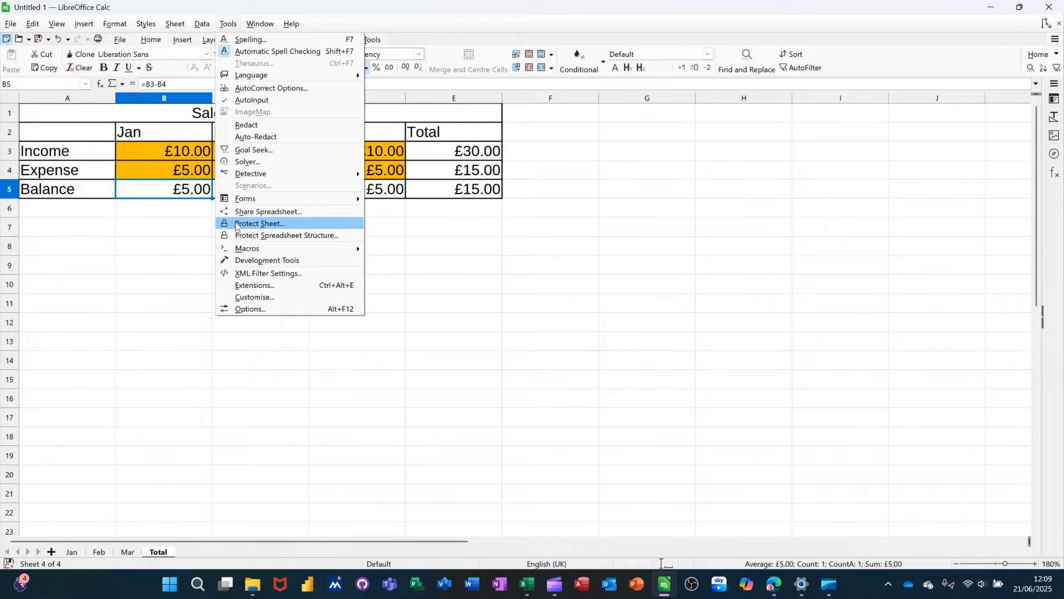
{"action": "left_click", "coordinate": [236, 224]}
{"action": "left_click_drag", "start_coordinate": [511, 209], "coordinate": [341, 139]}
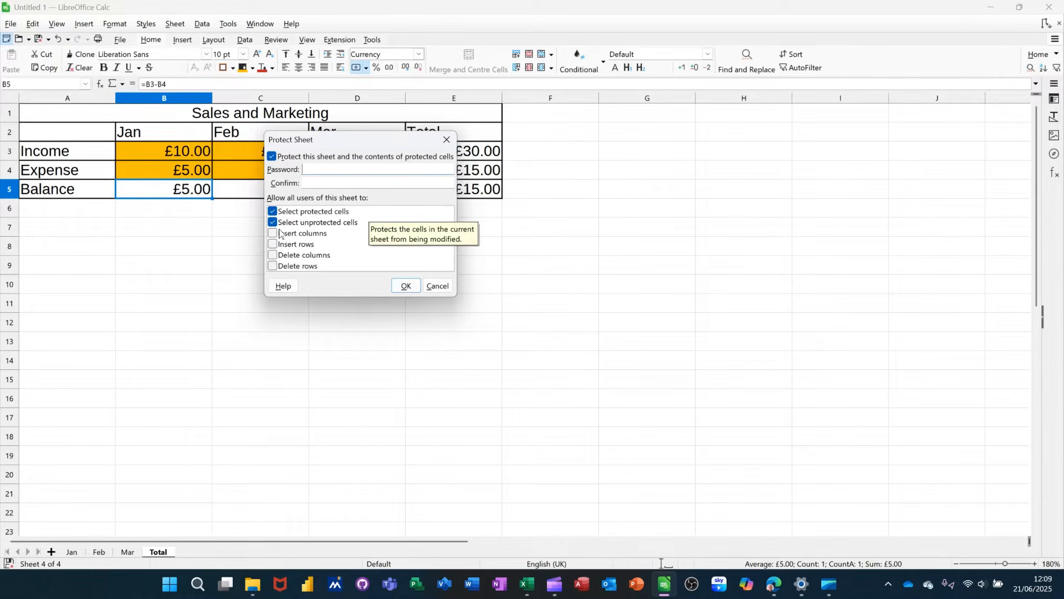
{"action": "left_click", "coordinate": [401, 286]}
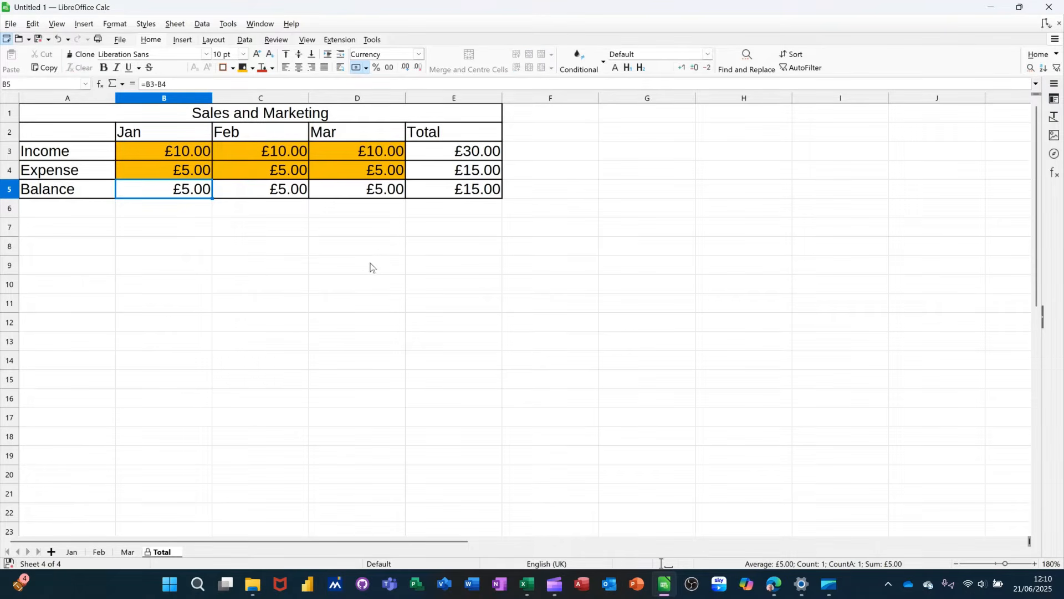
- Try to delete the January balance in B5 and the March expense in D4 on the Total sheet
{"action": "key", "text": "Delete"}
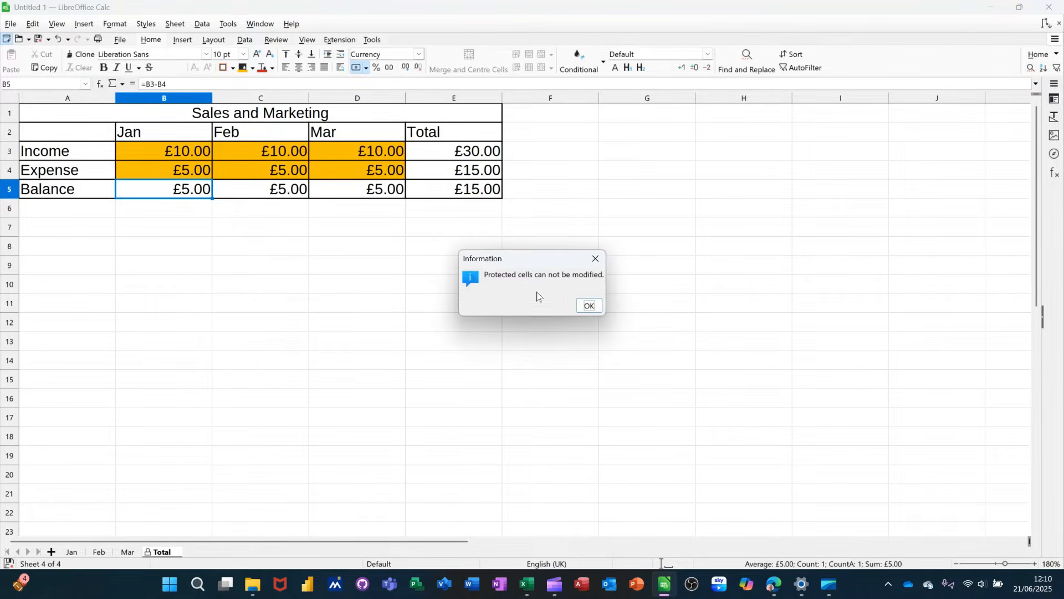
{"action": "left_click", "coordinate": [587, 307]}
{"action": "left_click", "coordinate": [344, 170]}
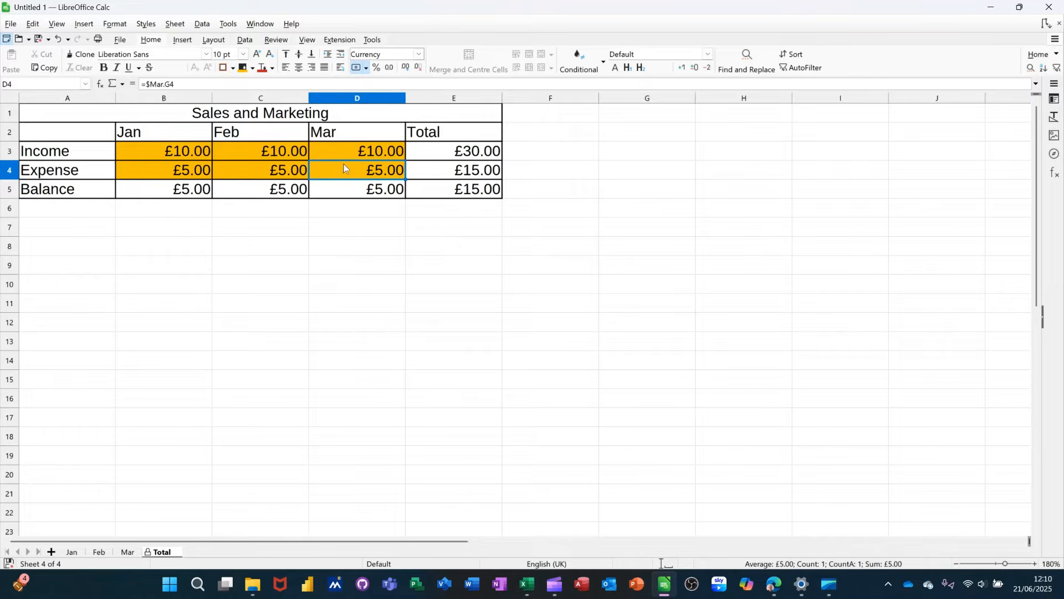
{"action": "key", "text": "Delete"}
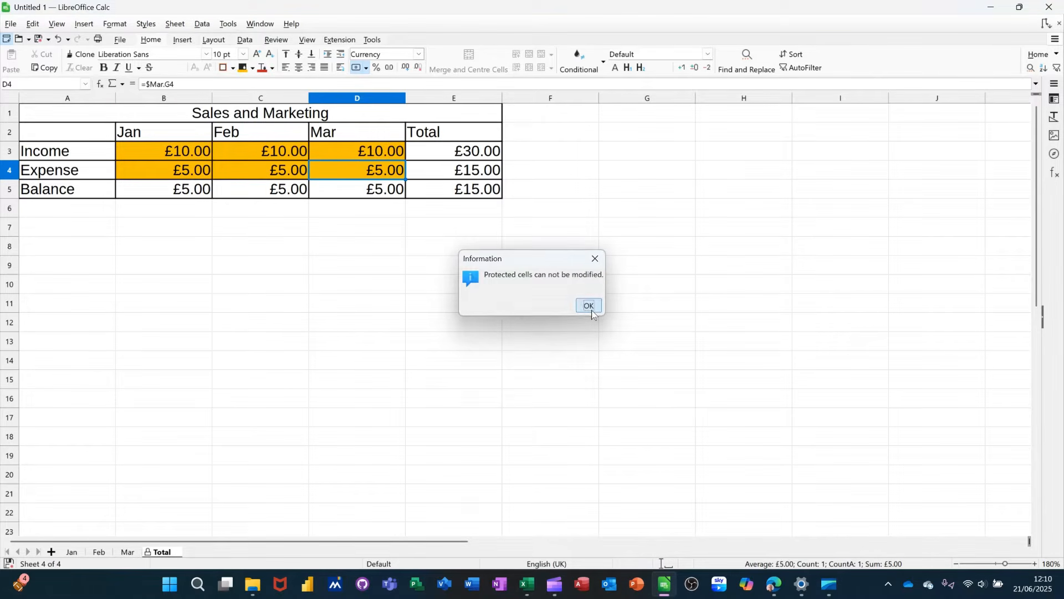
{"action": "left_click", "coordinate": [589, 309]}
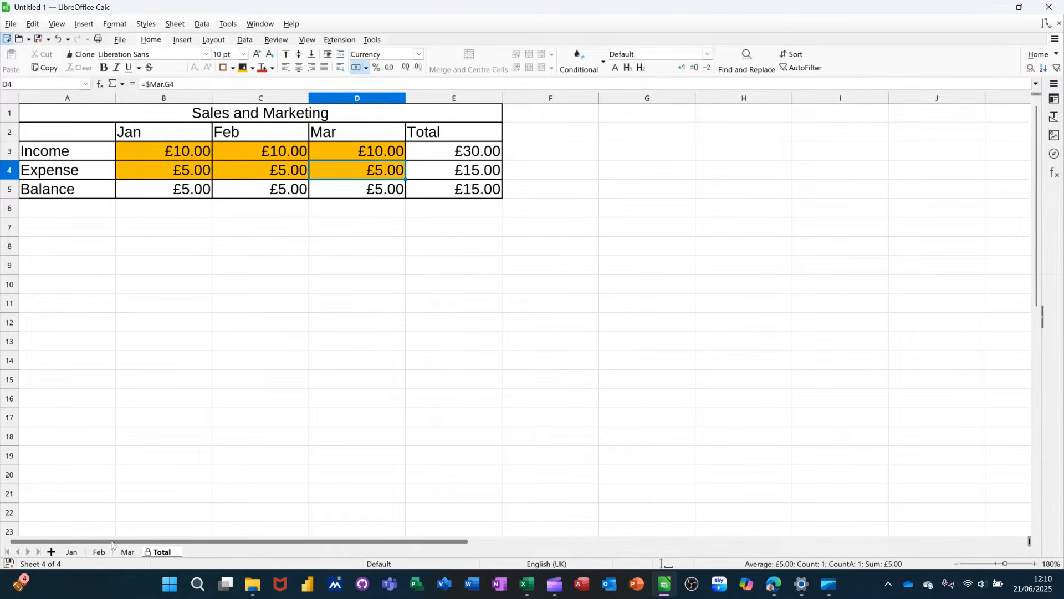
- Turn off the Protected attribute for the income and expense cells B3:F4 on the Jan sheet
{"action": "left_click", "coordinate": [72, 551]}
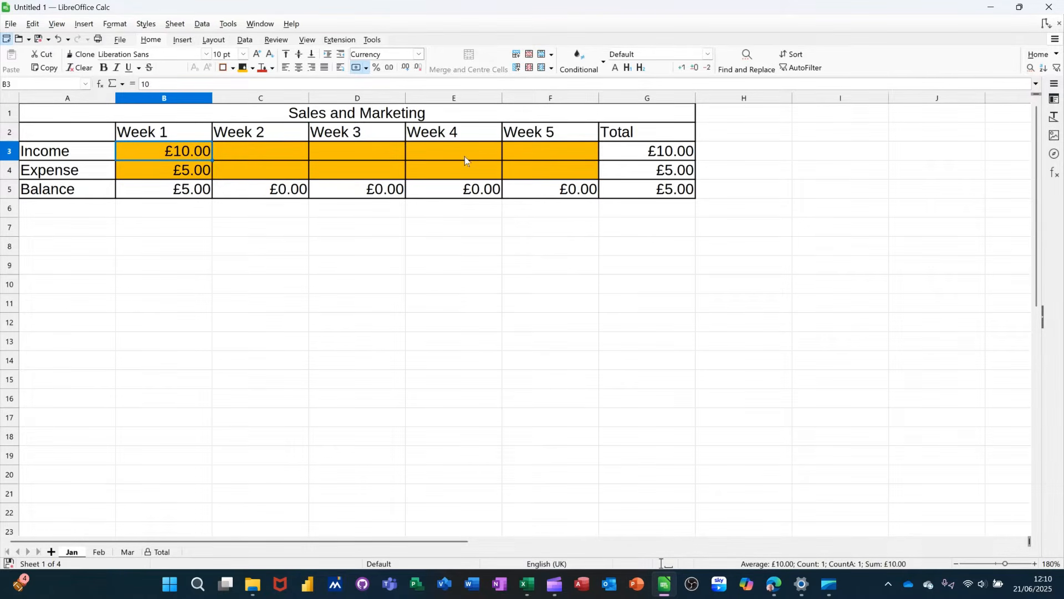
{"action": "left_click_drag", "start_coordinate": [169, 154], "coordinate": [506, 169]}
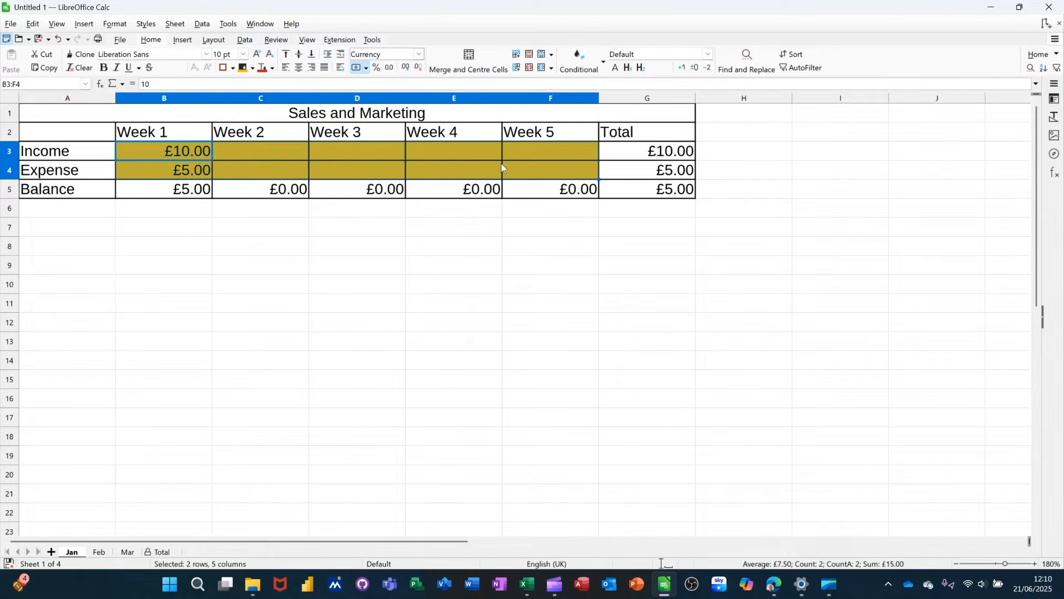
{"action": "right_click", "coordinate": [366, 172]}
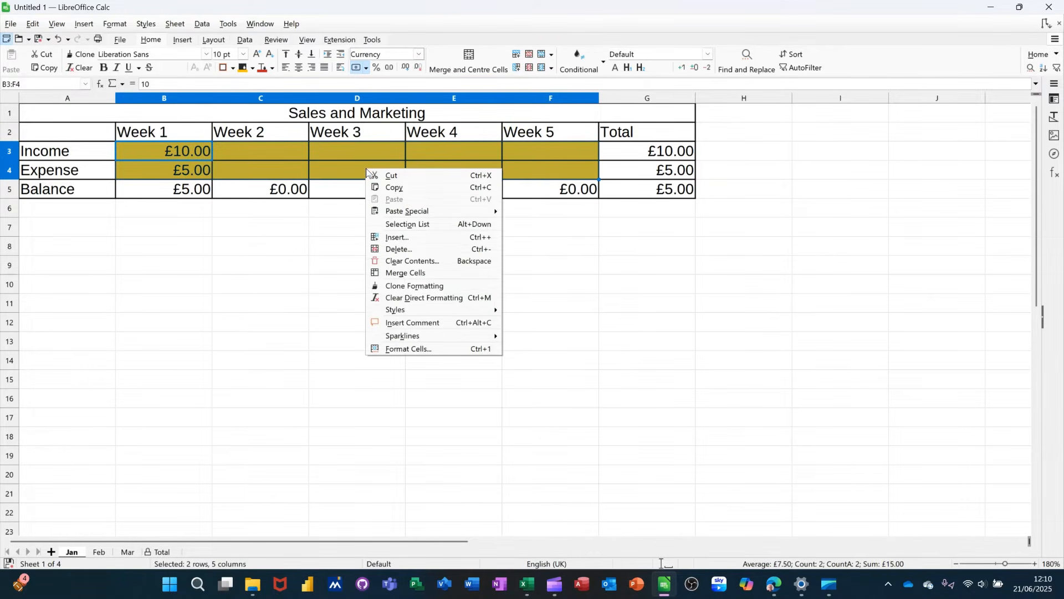
{"action": "left_click", "coordinate": [396, 349]}
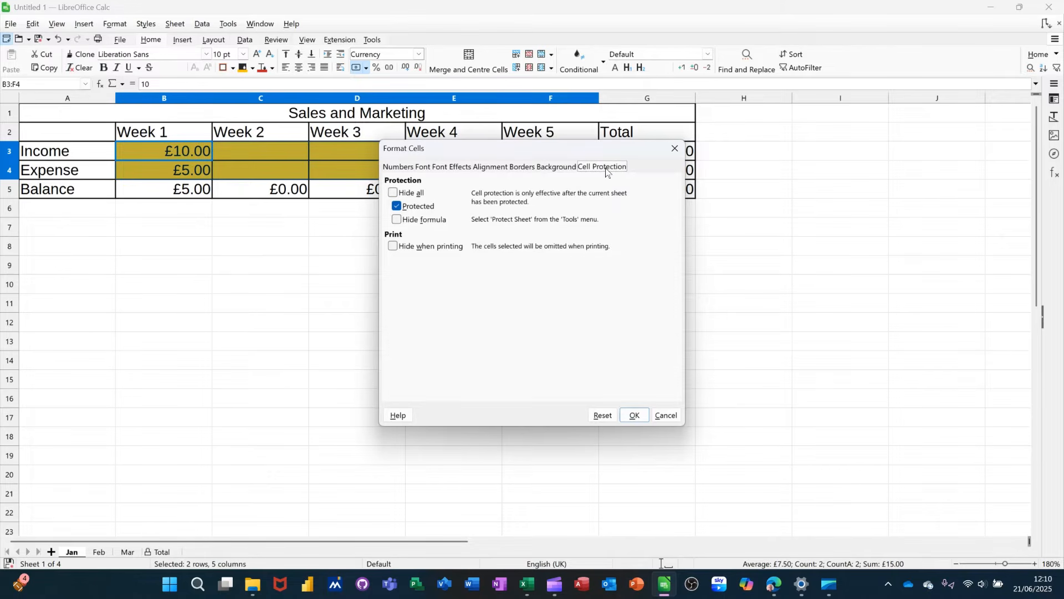
{"action": "left_click", "coordinate": [397, 207]}
{"action": "left_click", "coordinate": [635, 416]}
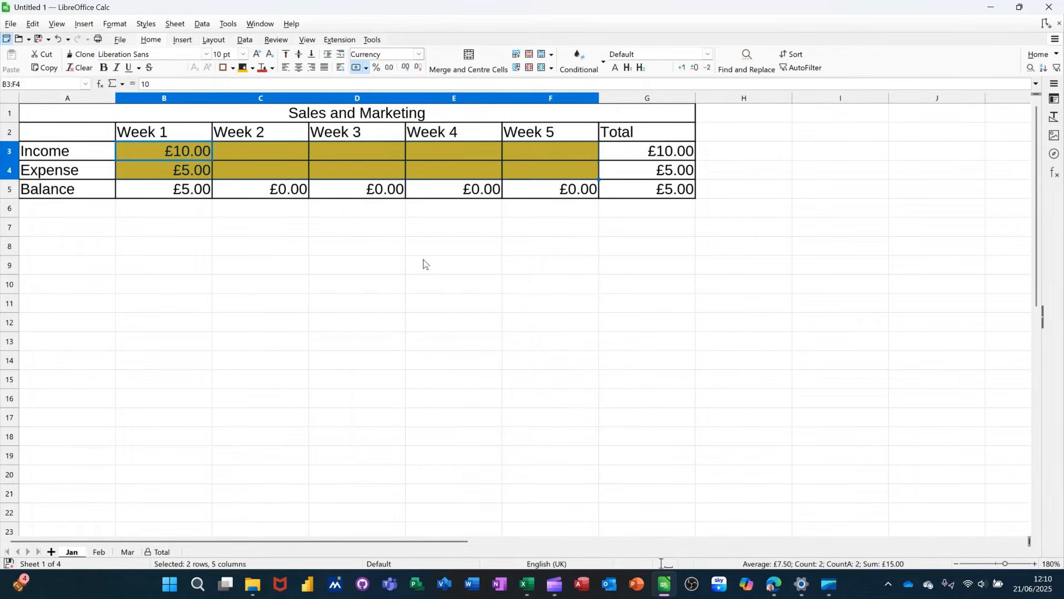
- Protect the Jan sheet without a password, allowing selection of protected and unprotected cells
{"action": "left_click", "coordinate": [229, 25]}
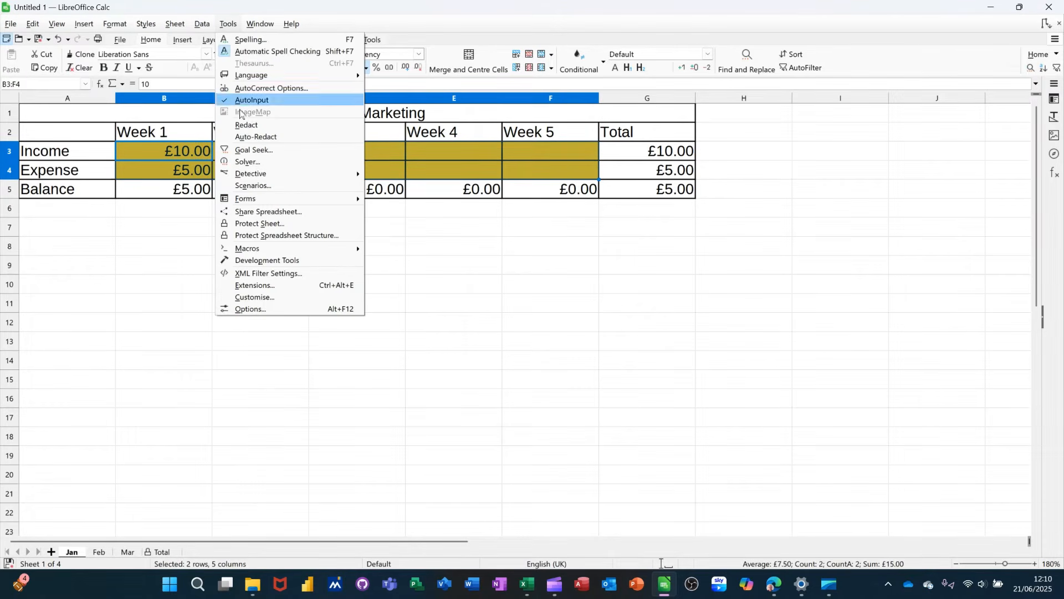
{"action": "left_click", "coordinate": [250, 225]}
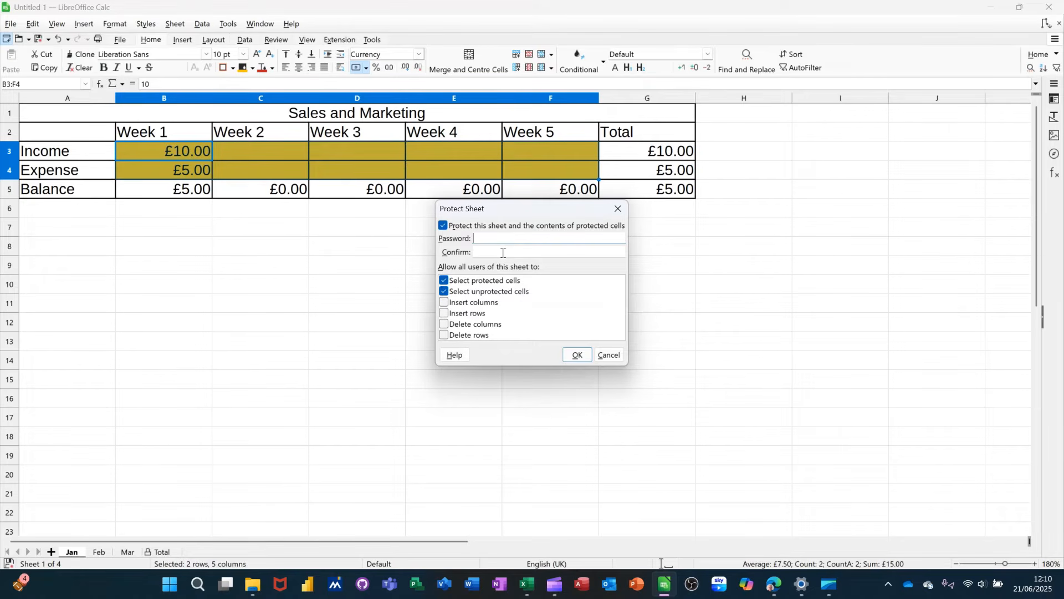
{"action": "left_click", "coordinate": [575, 354]}
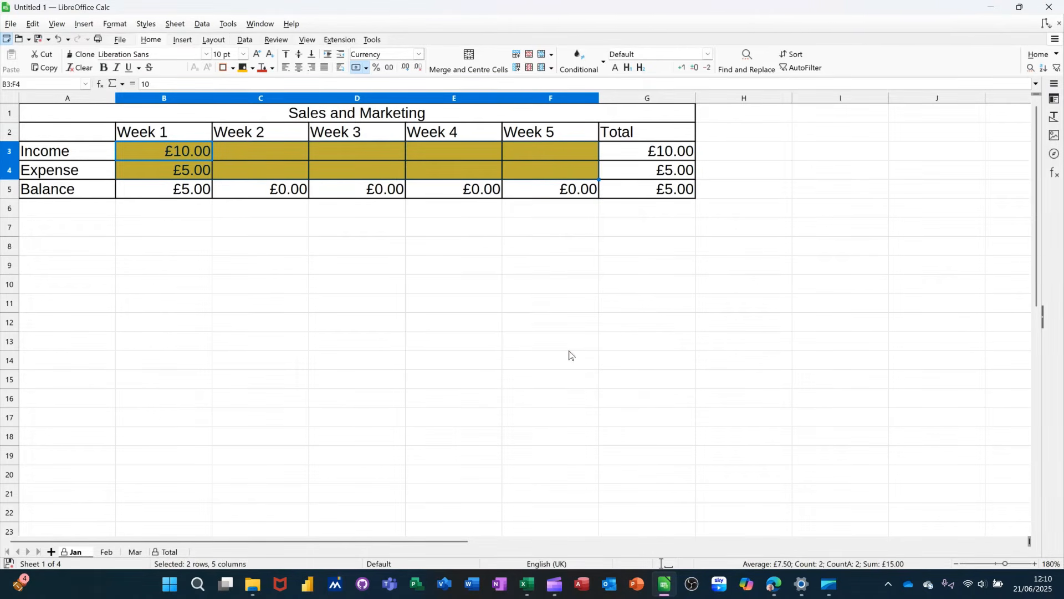
- Enter a Week 3 income of 12 and expense of 3 on the Jan sheet, and try to edit cell D7
{"action": "left_click", "coordinate": [344, 155]}
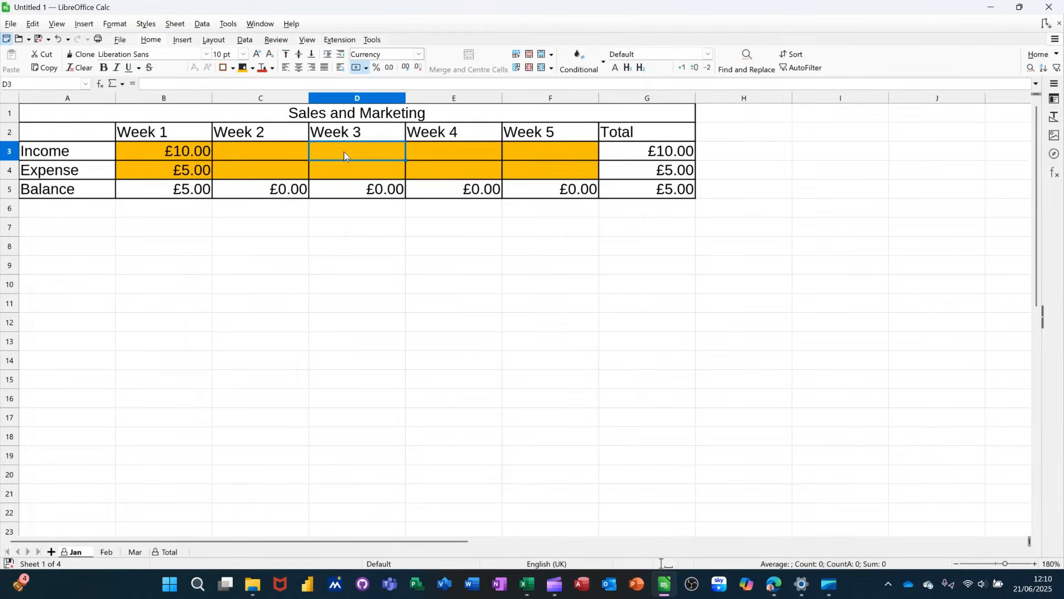
{"action": "type", "text": "12"}
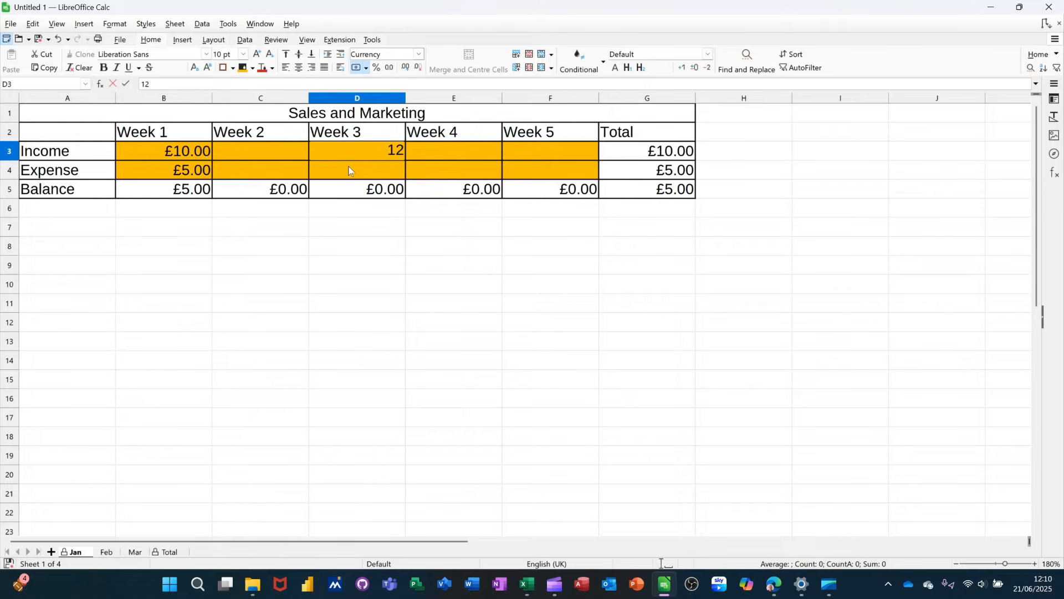
{"action": "key", "text": "Return"}
{"action": "type", "text": "3"}
{"action": "left_click", "coordinate": [374, 233]}
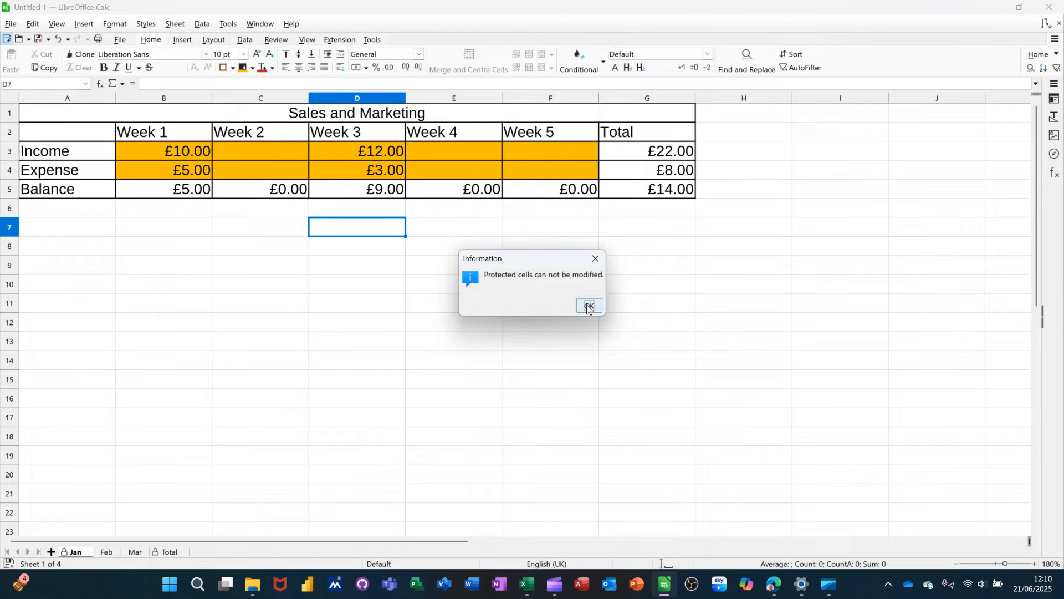
{"action": "left_click", "coordinate": [587, 305]}
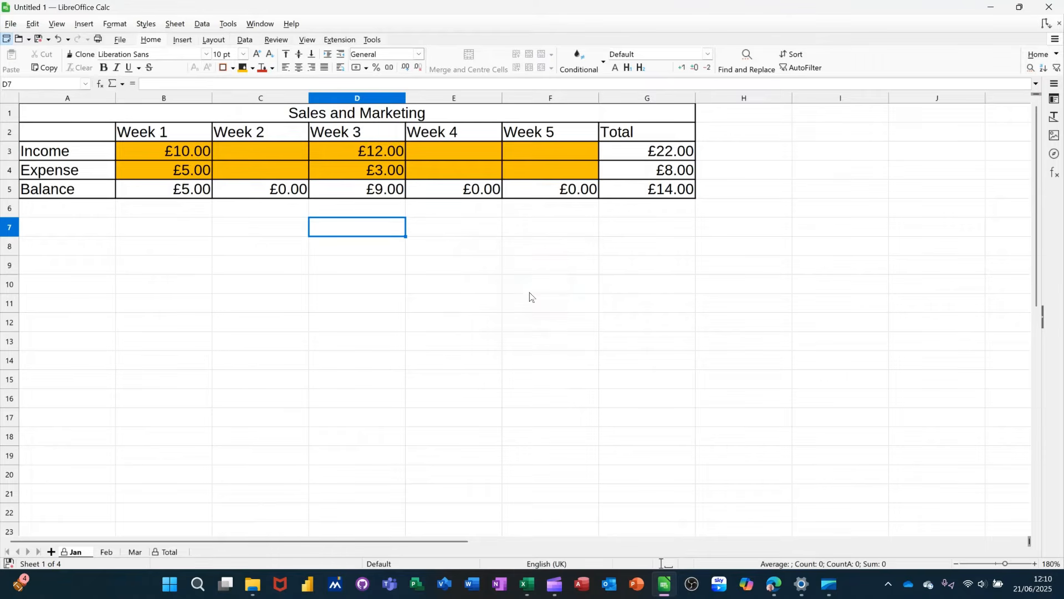
- Turn off the Protected attribute for the income and expense cells B3:F4 on the Feb sheet
{"action": "left_click", "coordinate": [105, 551]}
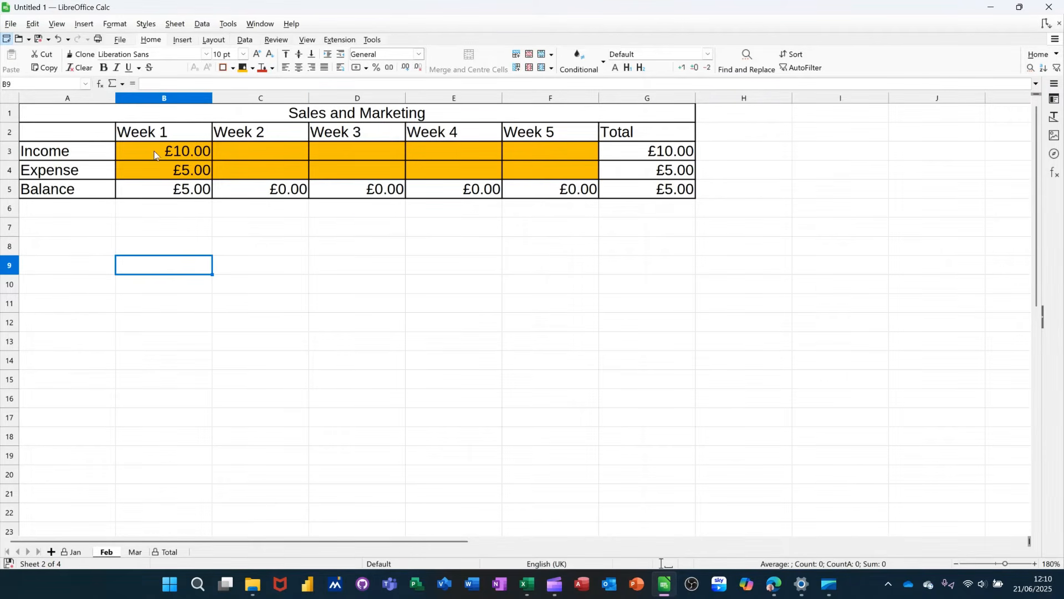
{"action": "left_click_drag", "start_coordinate": [160, 152], "coordinate": [510, 163]}
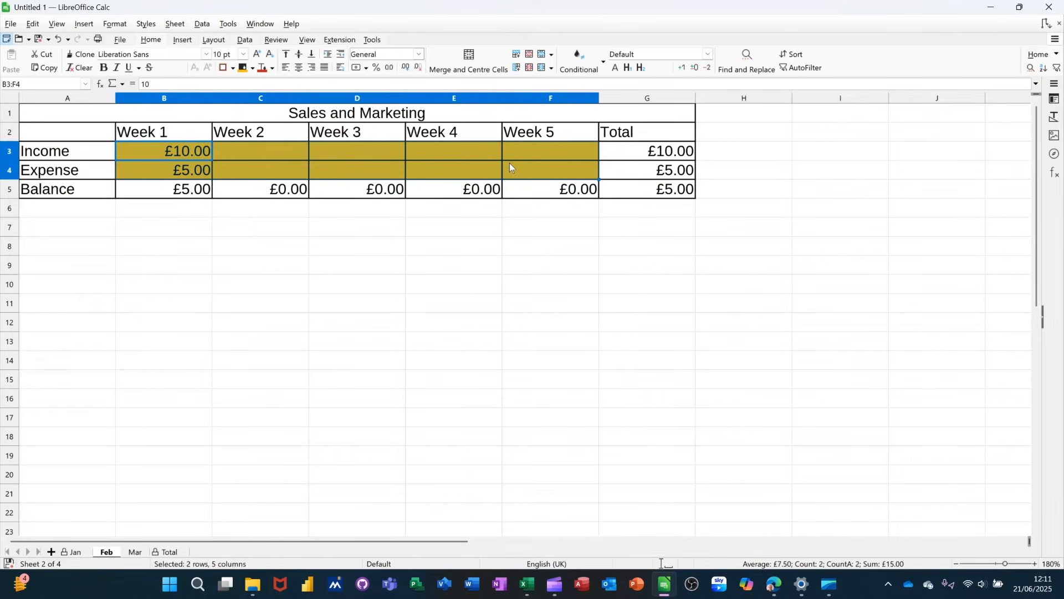
{"action": "right_click", "coordinate": [458, 159]}
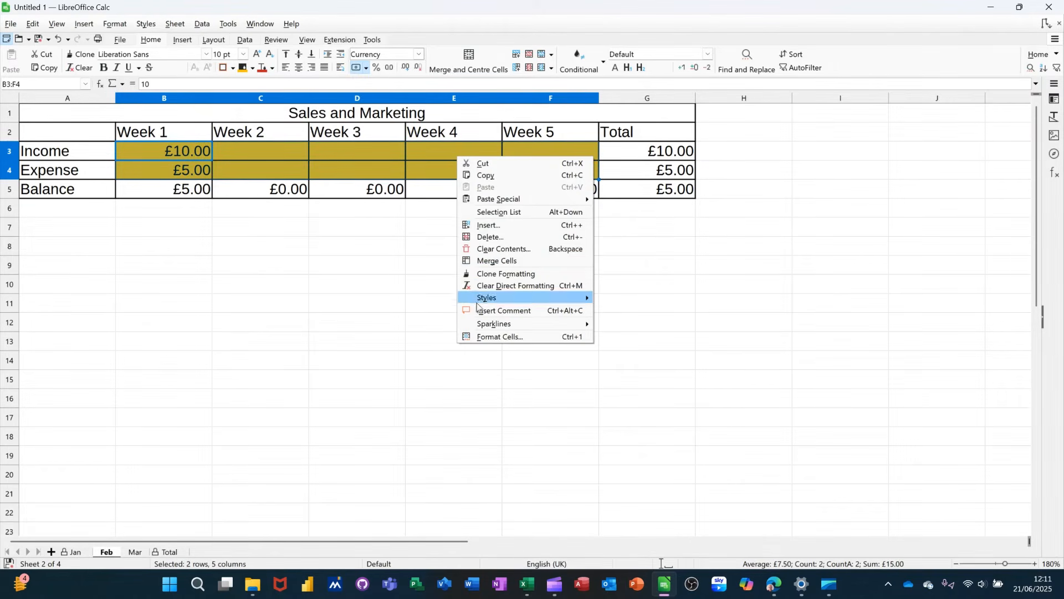
{"action": "left_click", "coordinate": [559, 337]}
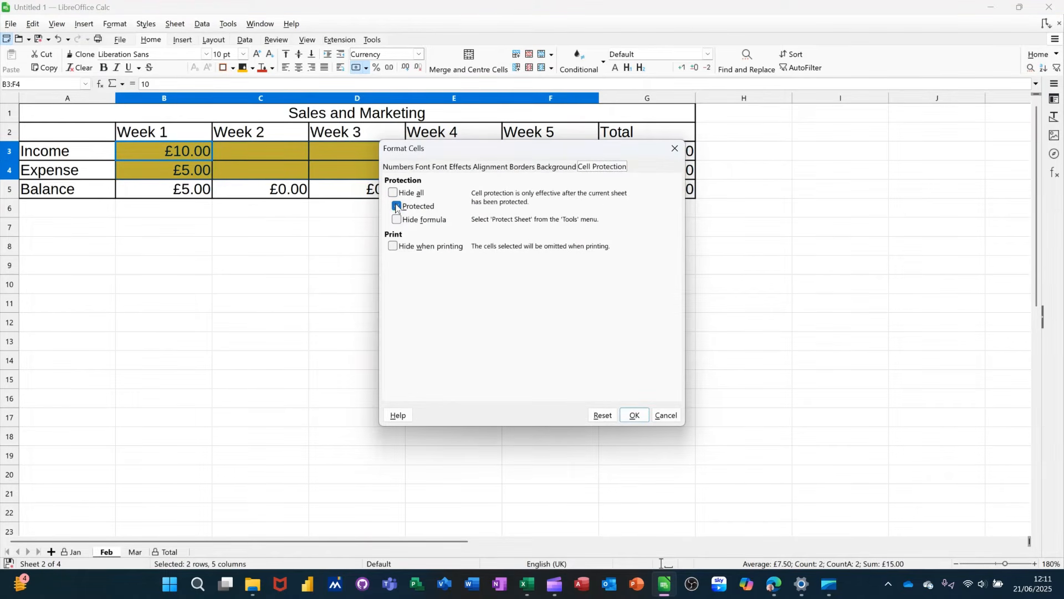
{"action": "left_click", "coordinate": [397, 207]}
{"action": "left_click", "coordinate": [632, 416]}
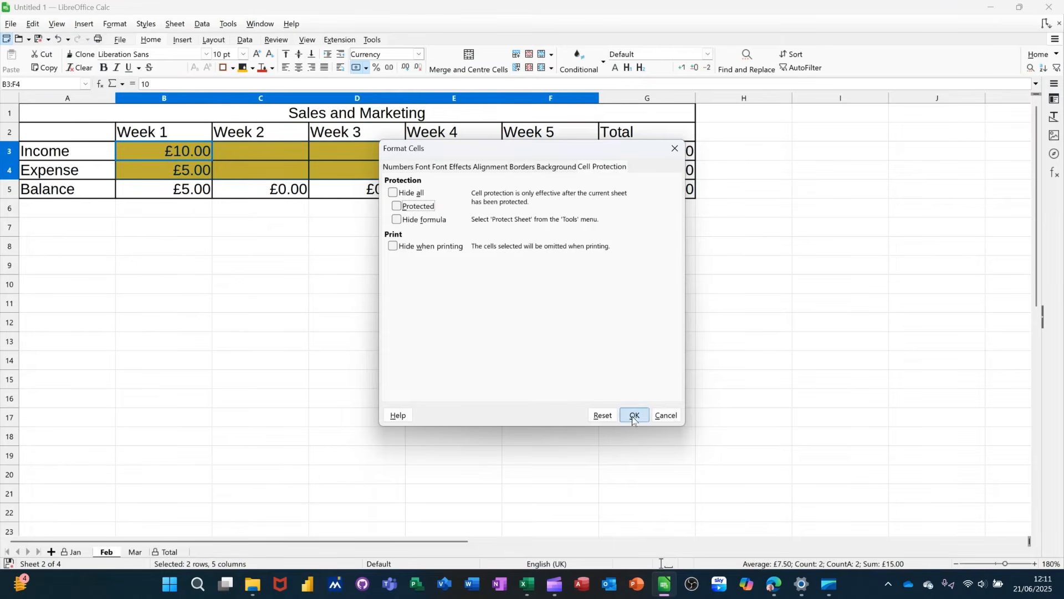
- Protect the Feb sheet without a password, allowing selection of protected and unprotected cells
{"action": "left_click", "coordinate": [228, 25]}
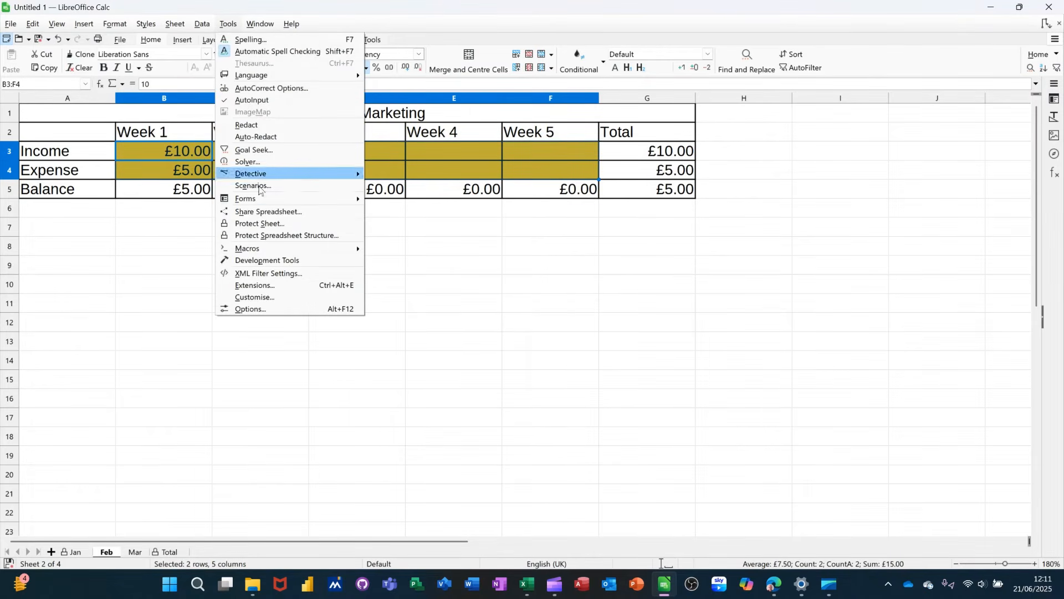
{"action": "left_click", "coordinate": [258, 223]}
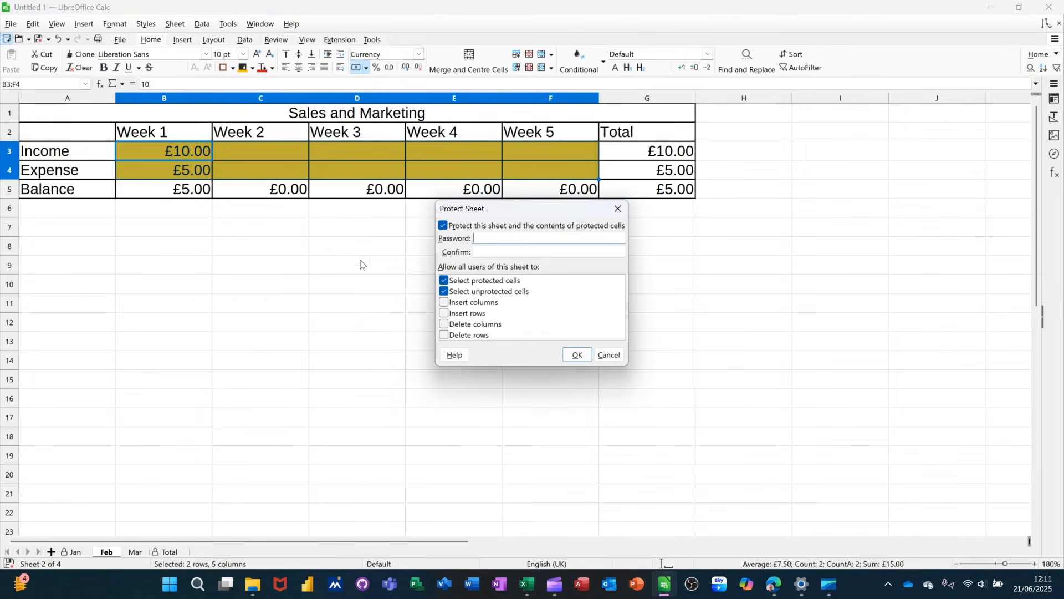
{"action": "left_click", "coordinate": [576, 355]}
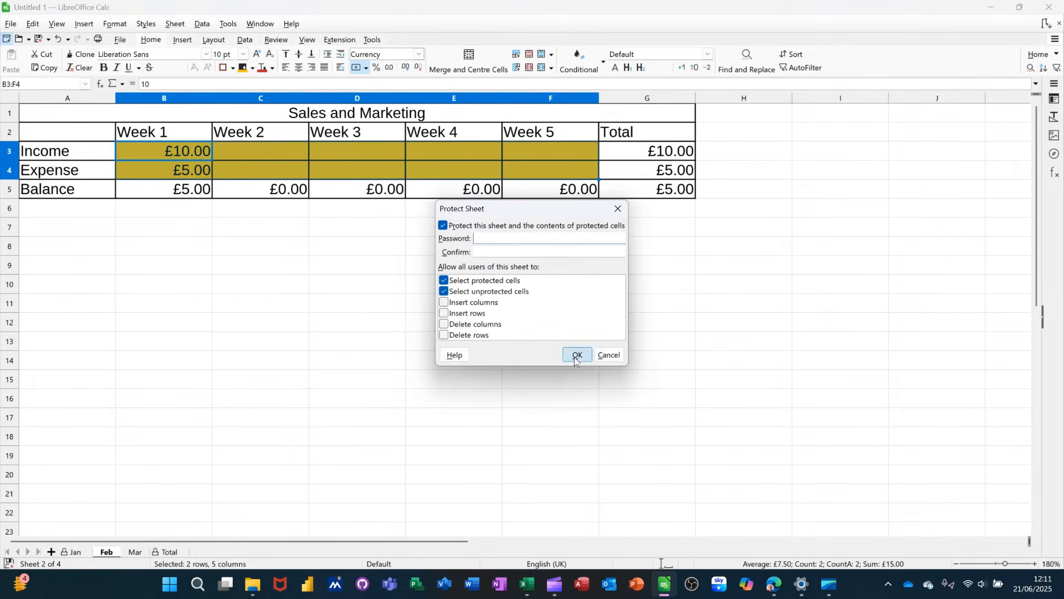
- Enter a Week 3 income of 2 and expense of 33 on the Feb sheet
{"action": "left_click", "coordinate": [361, 148]}
{"action": "type", "text": "2"}
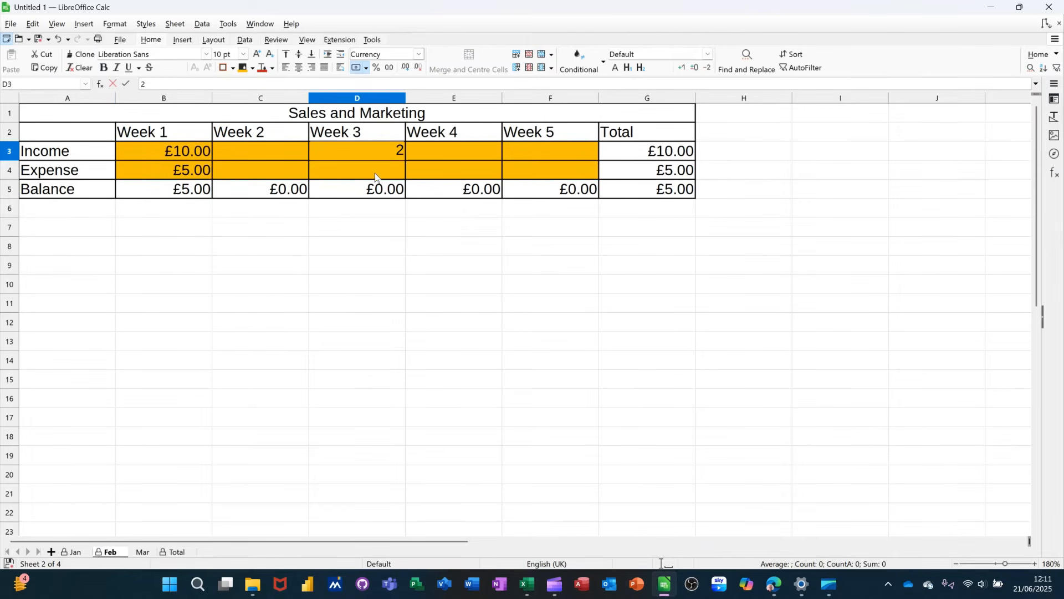
{"action": "key", "text": "Return"}
{"action": "type", "text": "33"}
{"action": "left_click", "coordinate": [377, 246]}
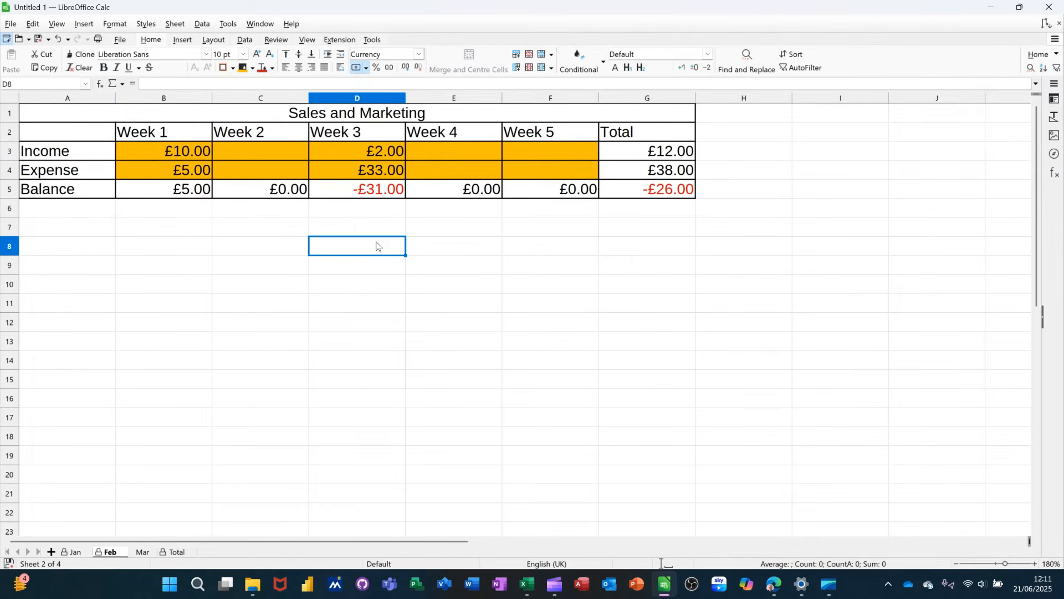
- Try to delete the Week 3 balance formula in cell D5 of the Feb sheet and dismiss the message
{"action": "left_click", "coordinate": [362, 189]}
{"action": "key", "text": "Delete"}
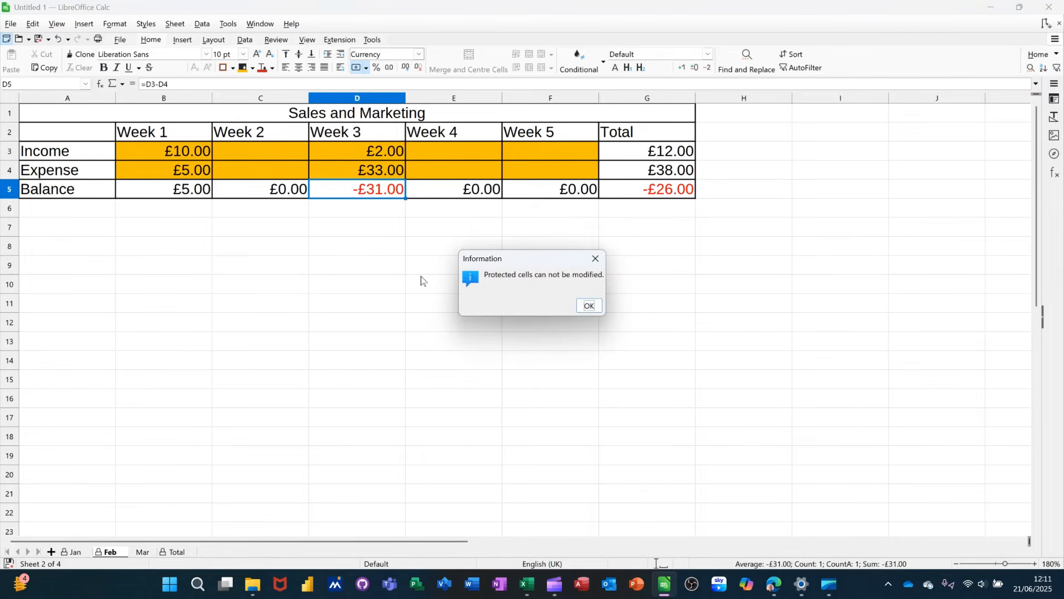
{"action": "left_click", "coordinate": [589, 306]}
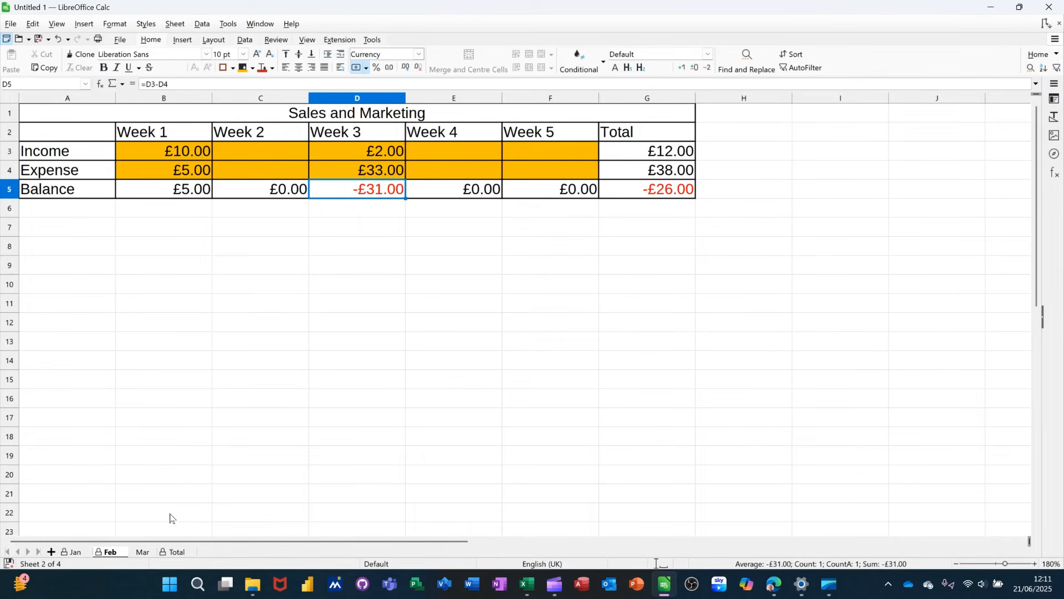
- Turn off the Protected attribute for the income and expense cells B3:F4 on the Mar sheet
{"action": "left_click", "coordinate": [144, 552]}
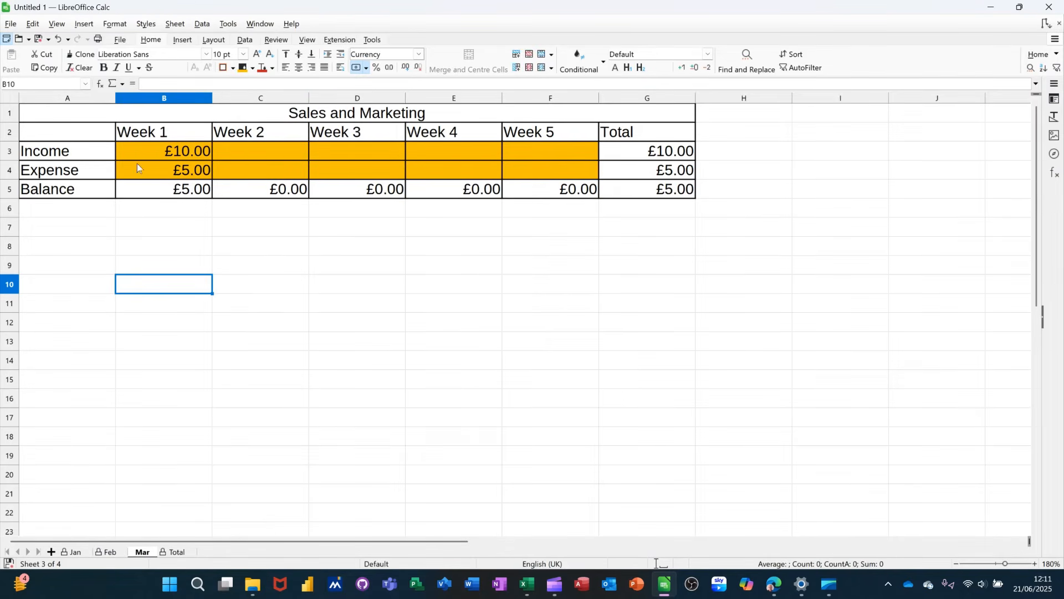
{"action": "left_click_drag", "start_coordinate": [141, 148], "coordinate": [527, 164]}
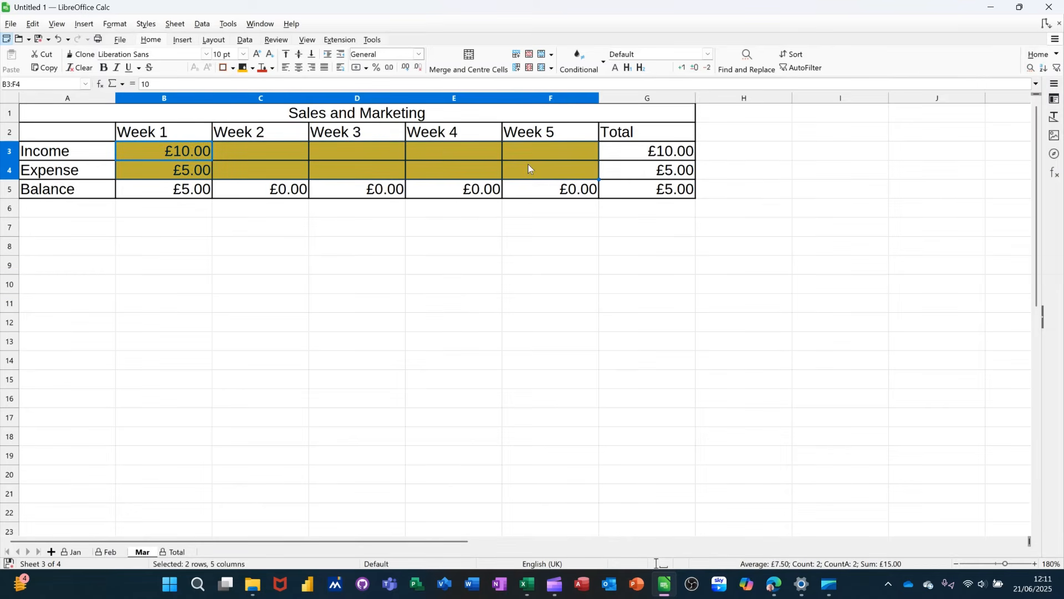
{"action": "right_click", "coordinate": [319, 162]}
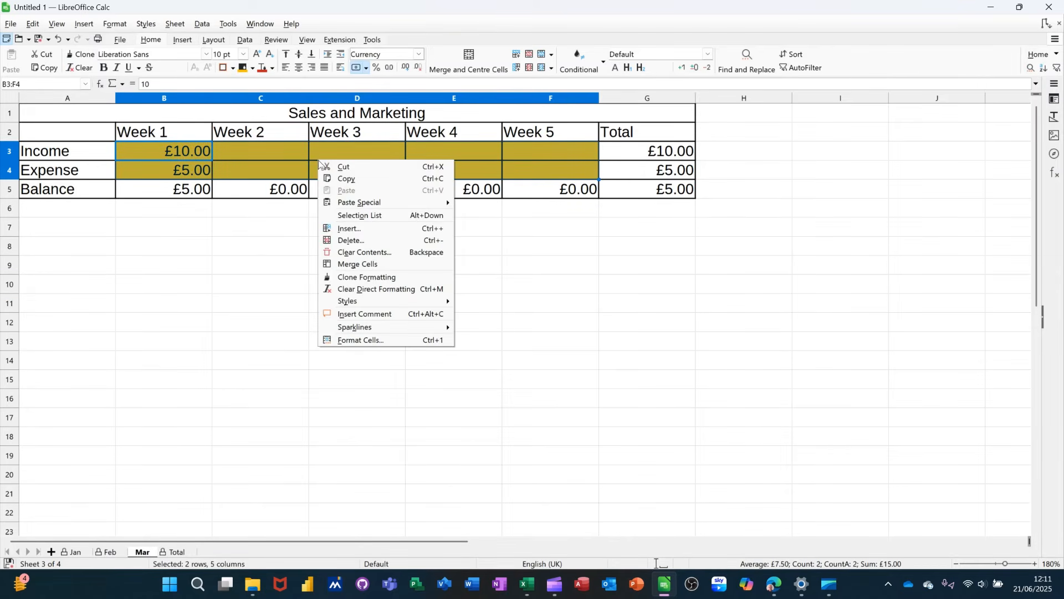
{"action": "left_click", "coordinate": [342, 340]}
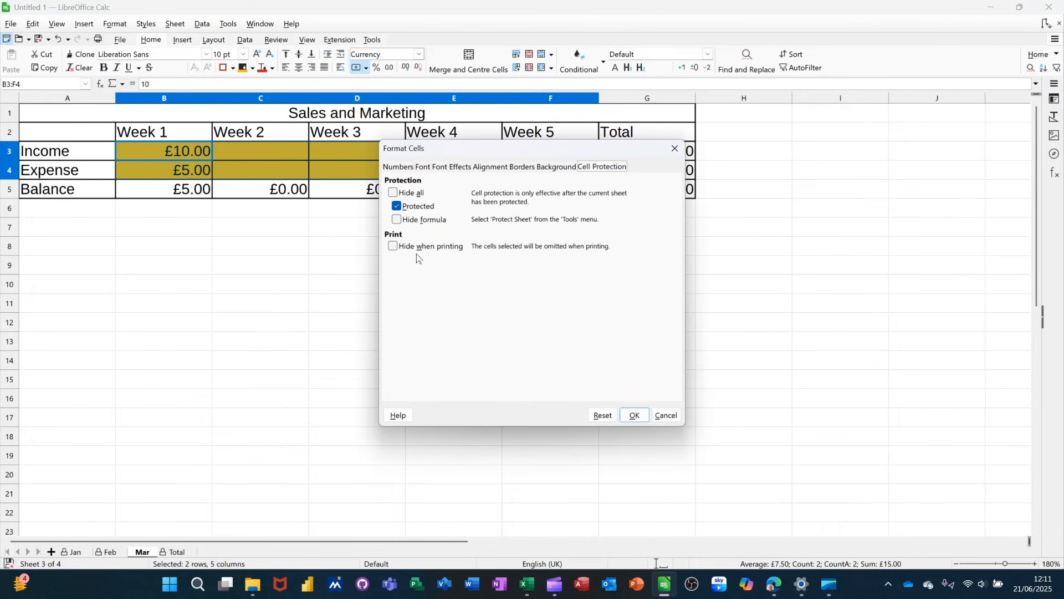
{"action": "left_click", "coordinate": [398, 206]}
{"action": "left_click", "coordinate": [634, 416]}
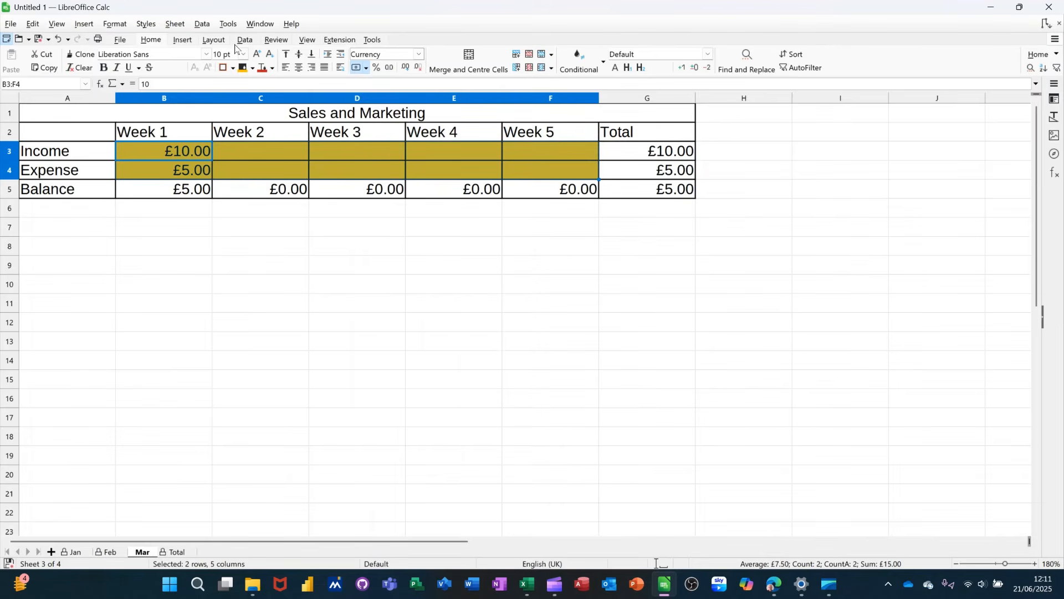
- Protect the Mar sheet without a password, allowing selection of protected and unprotected cells
{"action": "left_click", "coordinate": [229, 24]}
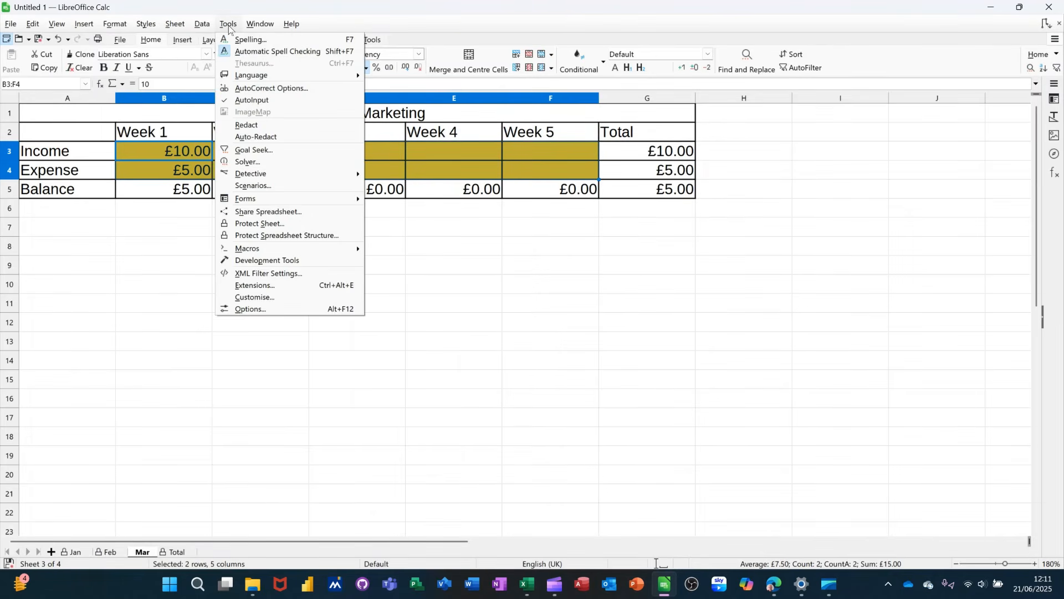
{"action": "left_click", "coordinate": [261, 224]}
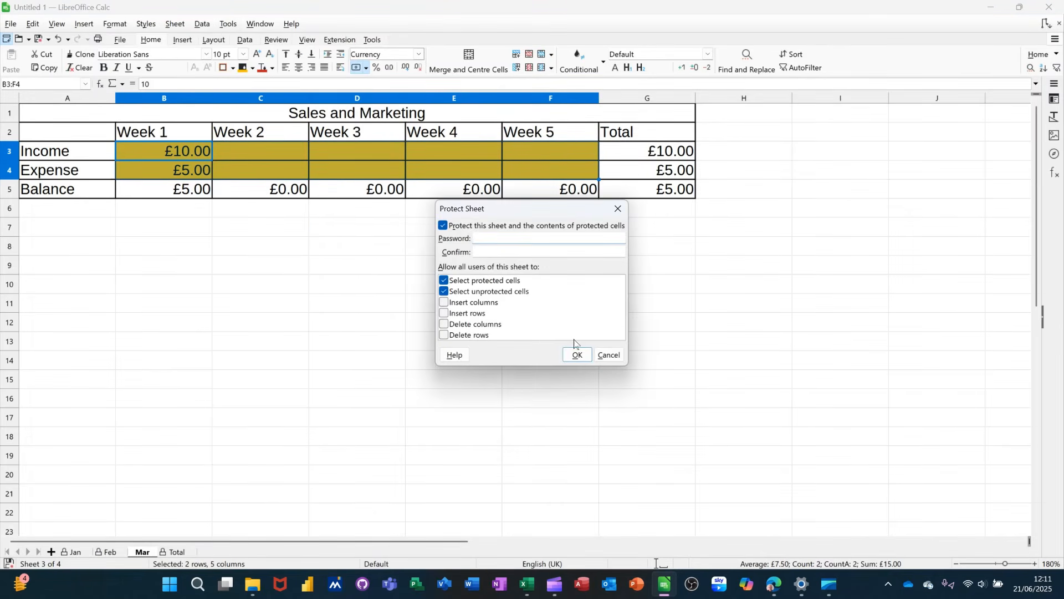
{"action": "left_click", "coordinate": [576, 355]}
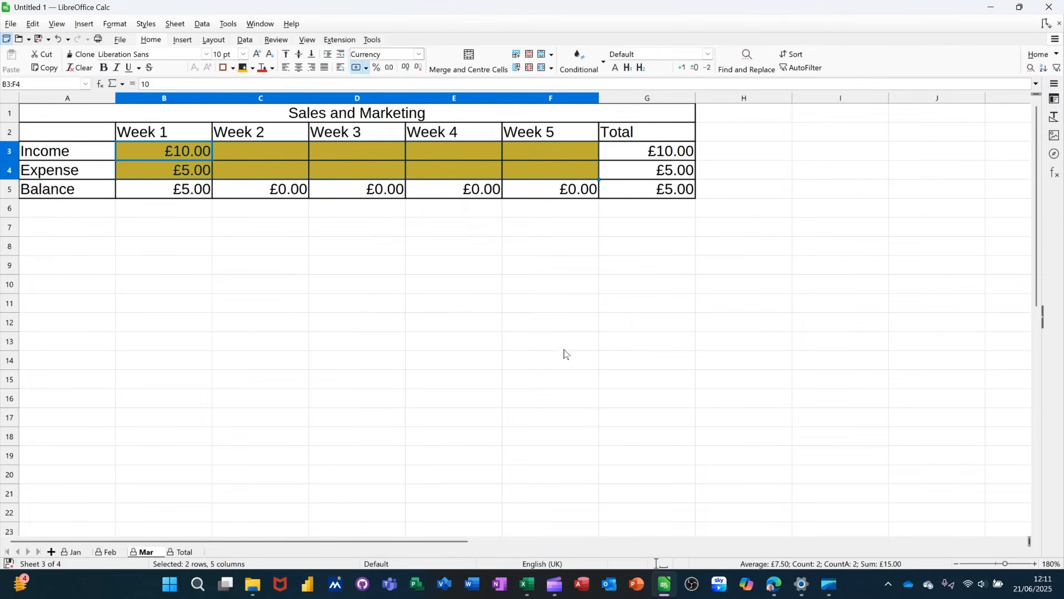
- Enter a Week 5 income of 22 and expense of 33 on the Mar sheet
{"action": "left_click", "coordinate": [526, 153]}
{"action": "type", "text": "22"}
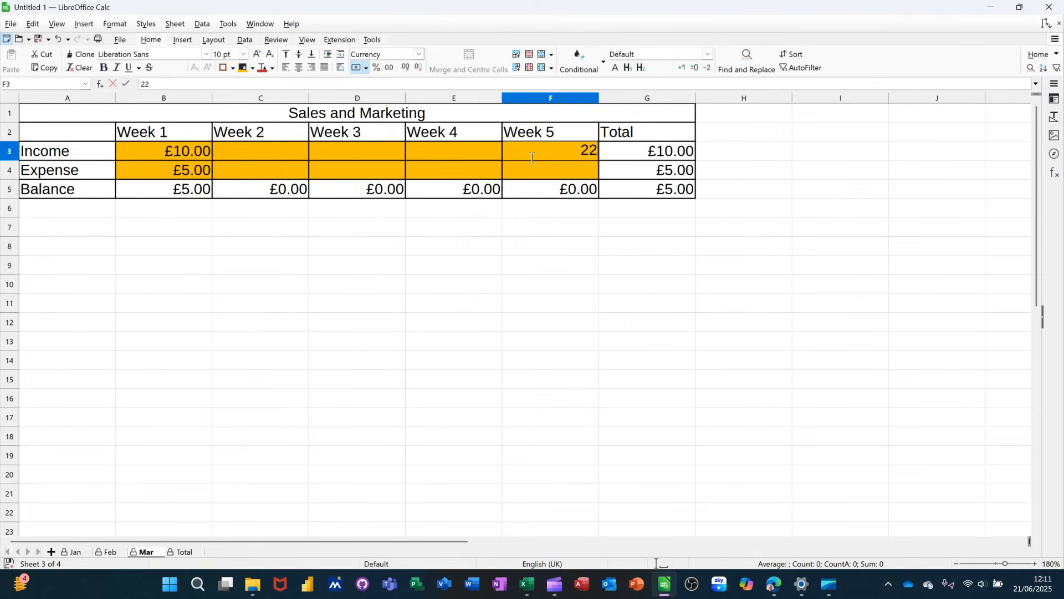
{"action": "left_click", "coordinate": [533, 167]}
{"action": "type", "text": "33"}
{"action": "left_click", "coordinate": [526, 247]}
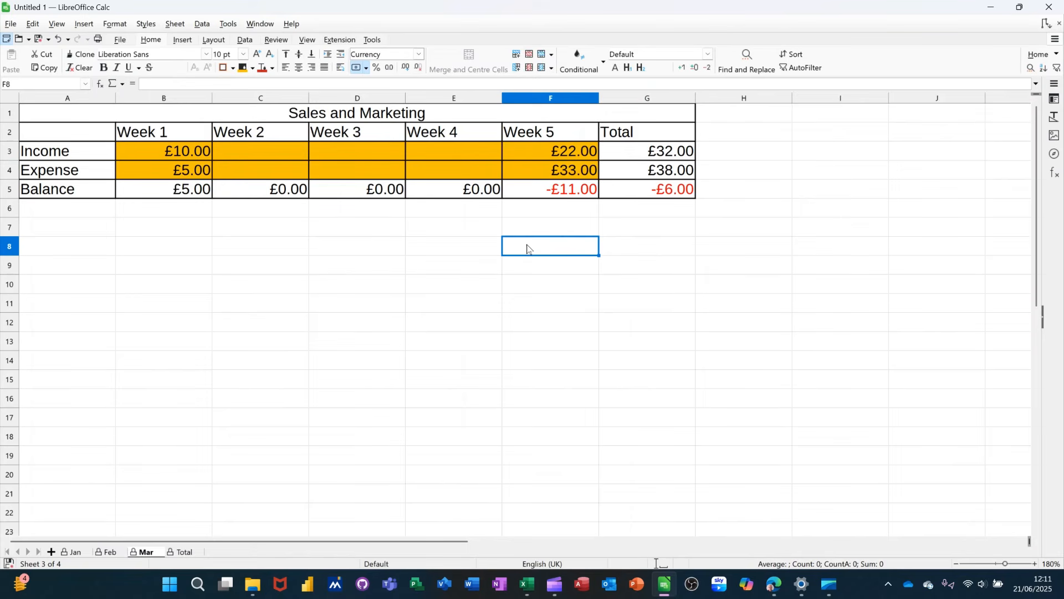
- Try to delete the Feb balance formula in cell C5 of the Total sheet and dismiss the message
{"action": "left_click", "coordinate": [182, 552]}
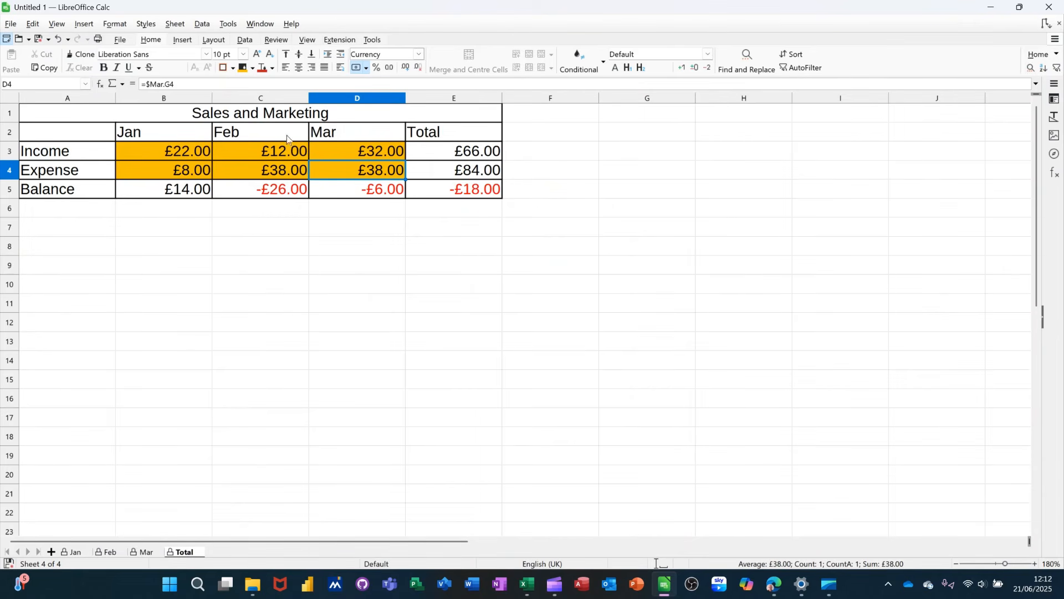
{"action": "left_click", "coordinate": [279, 186]}
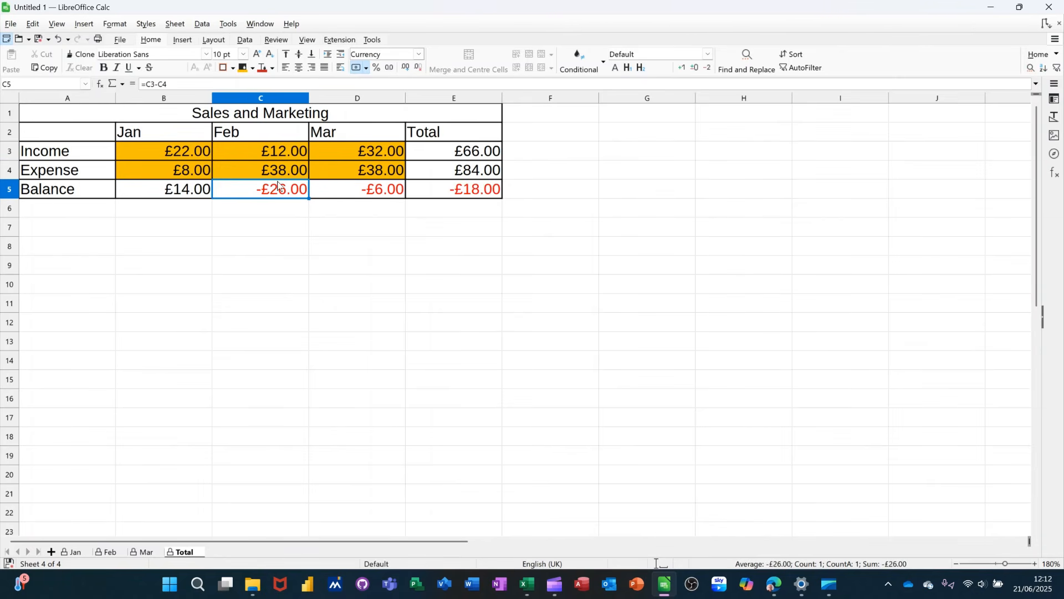
{"action": "key", "text": "Delete"}
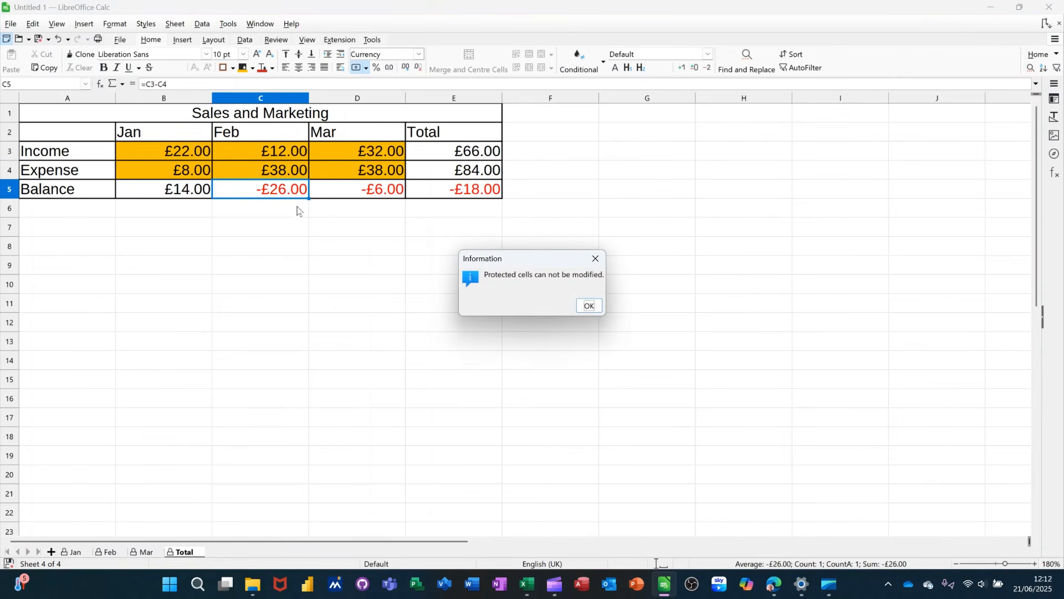
{"action": "left_click", "coordinate": [598, 310]}
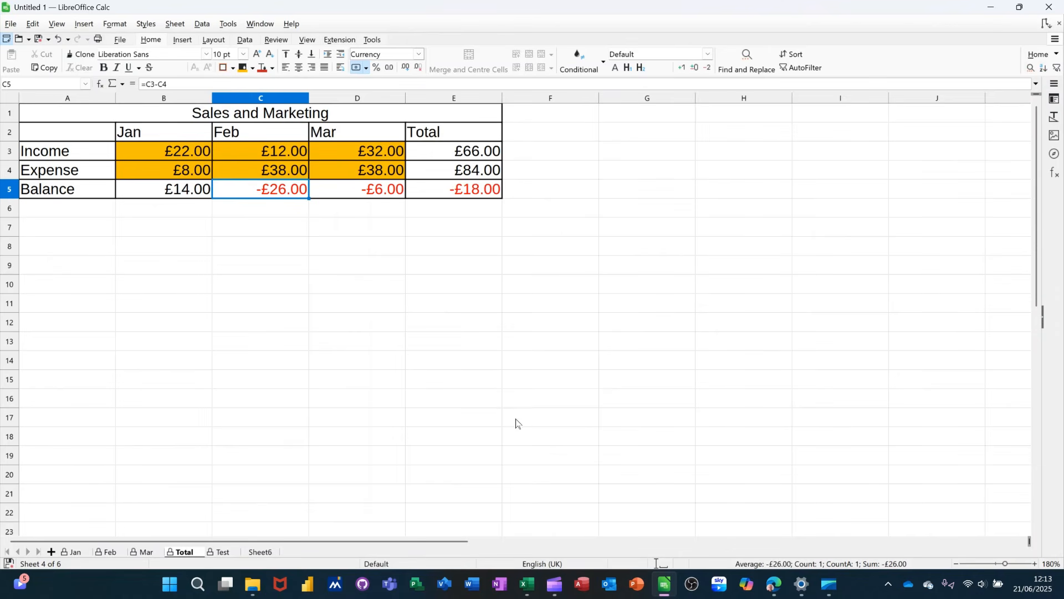
{"action": "left_click", "coordinate": [535, 518]}
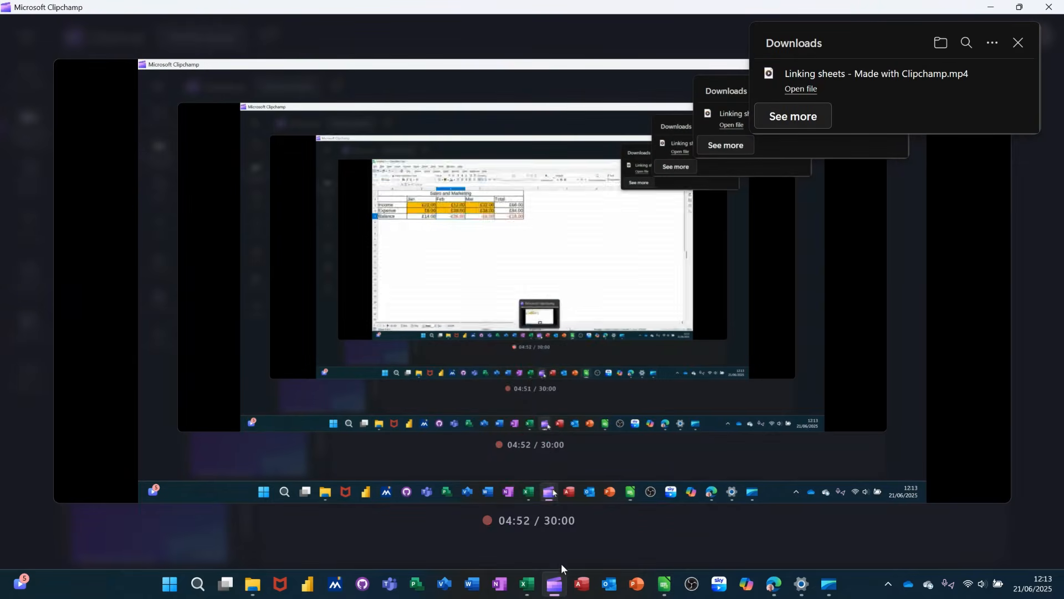